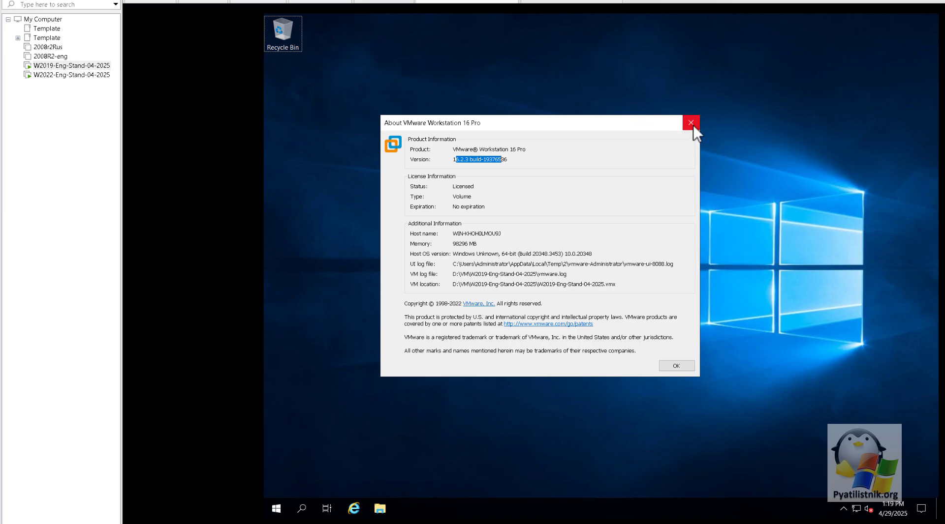
Dismiss the About VMware Workstation 16 Pro (version 16.2.3) box to reveal the guest desktop
click(691, 124)
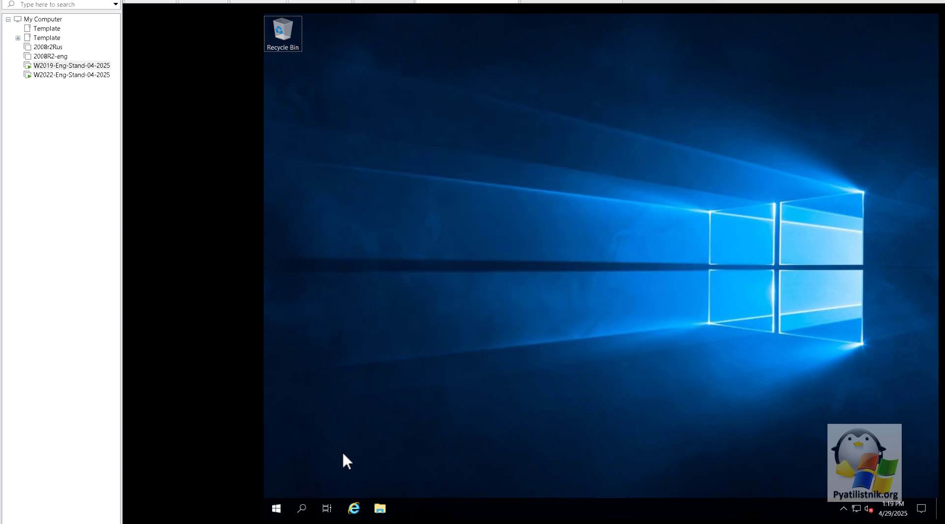
click(279, 510)
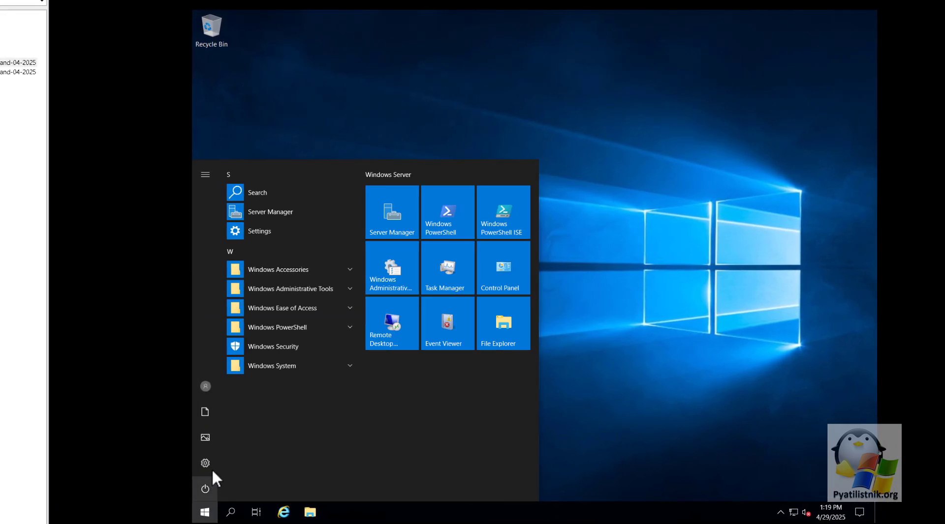
click(208, 465)
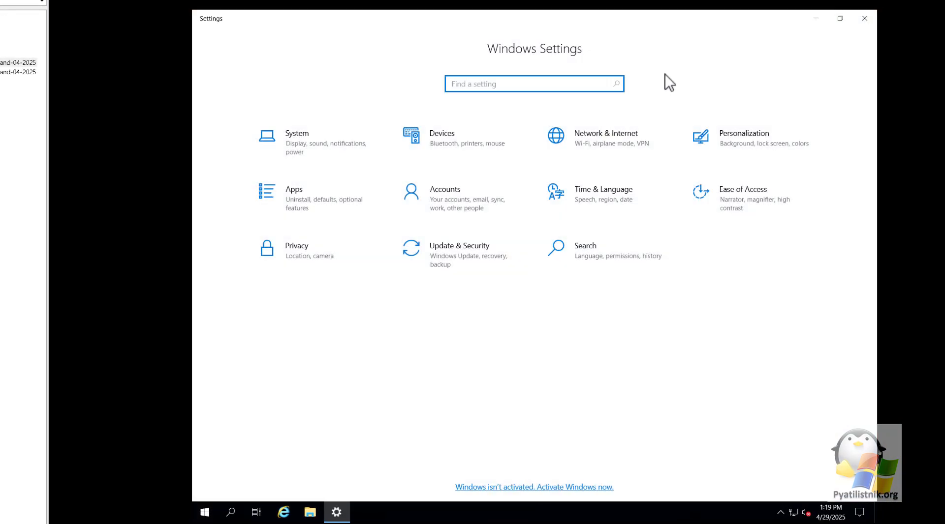
click(462, 263)
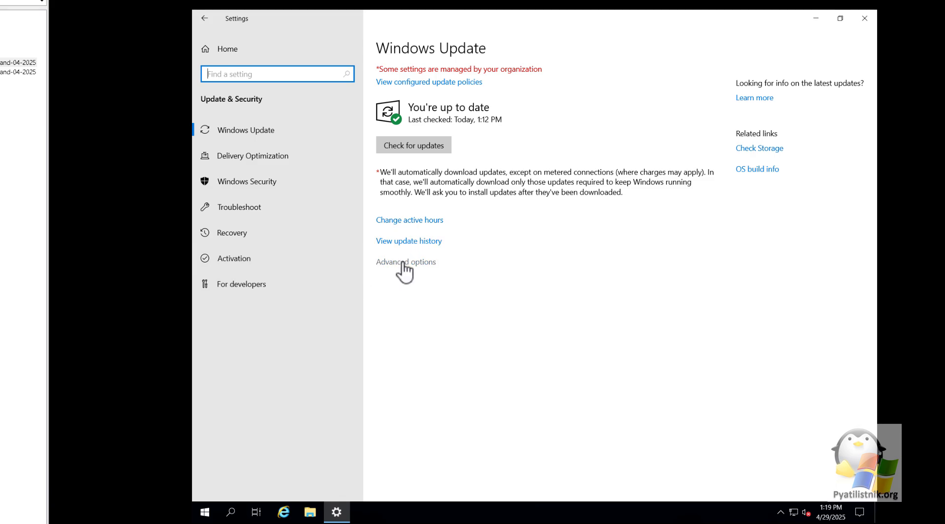
click(408, 242)
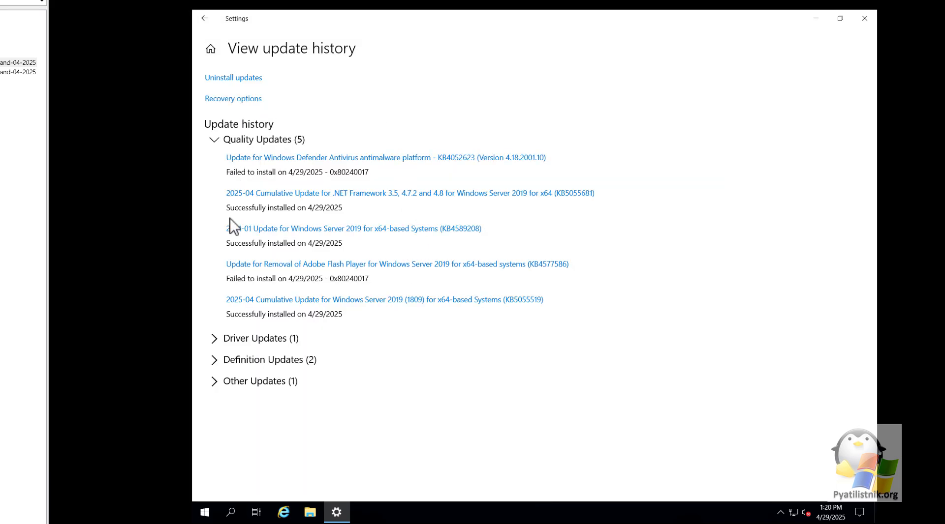
click(864, 18)
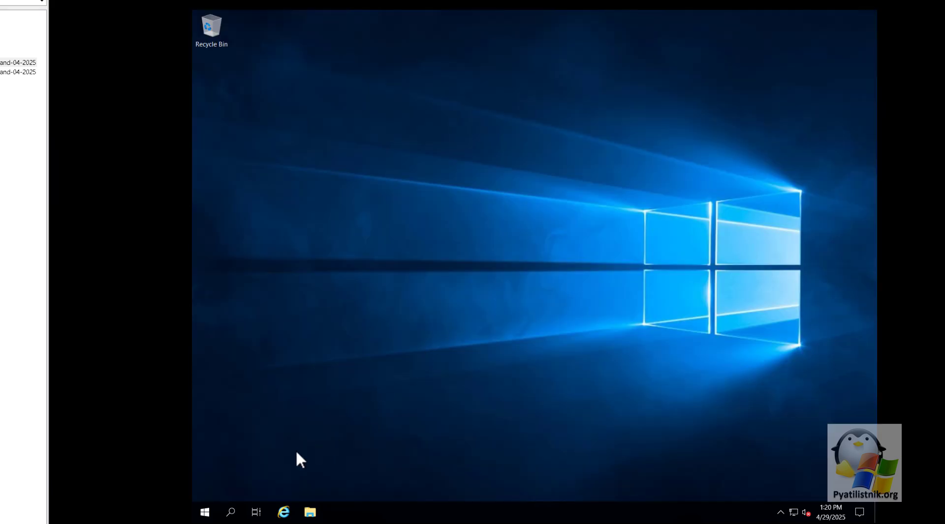
click(780, 512)
right_click(792, 493)
click(657, 457)
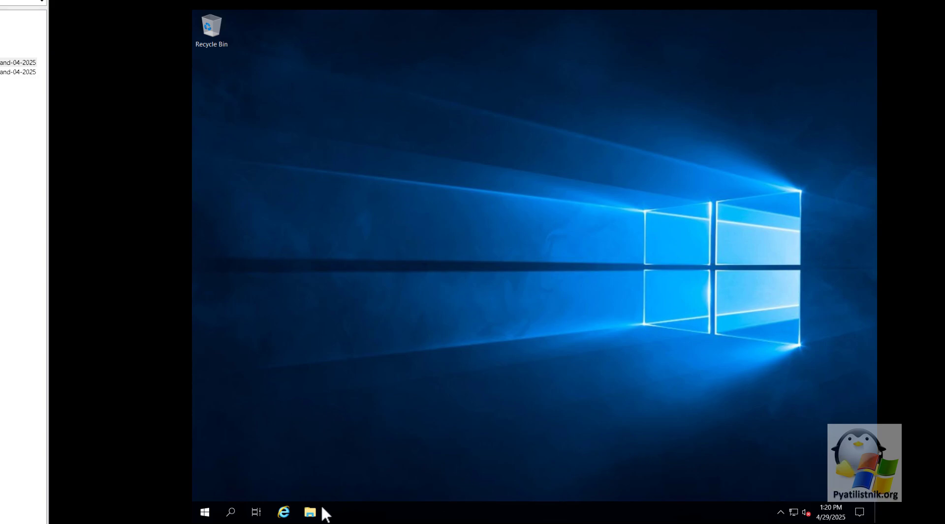
right_click(210, 515)
click(226, 460)
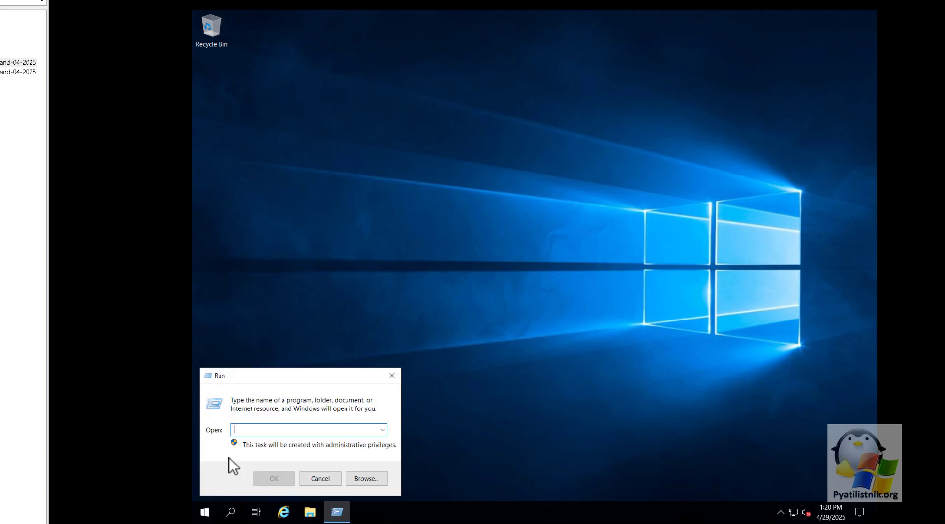
text(appwiz)
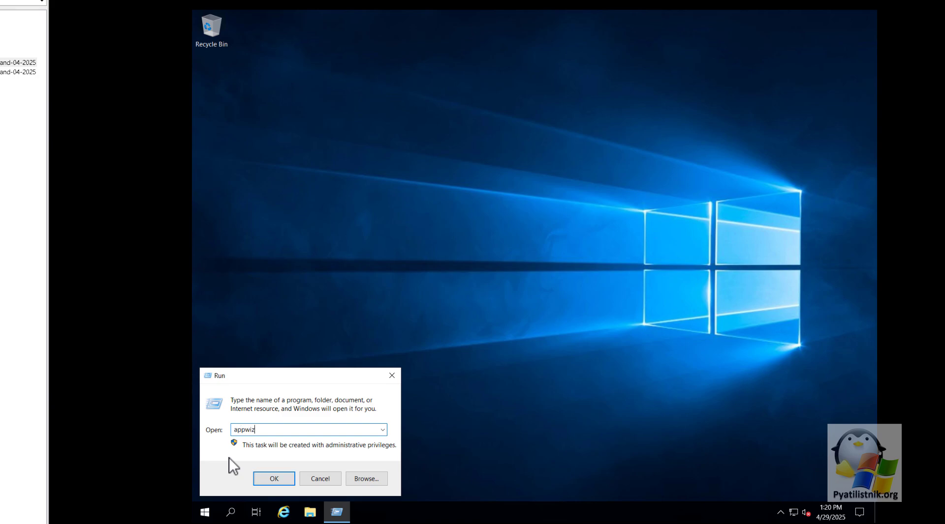
text(.cpl)
key(Return)
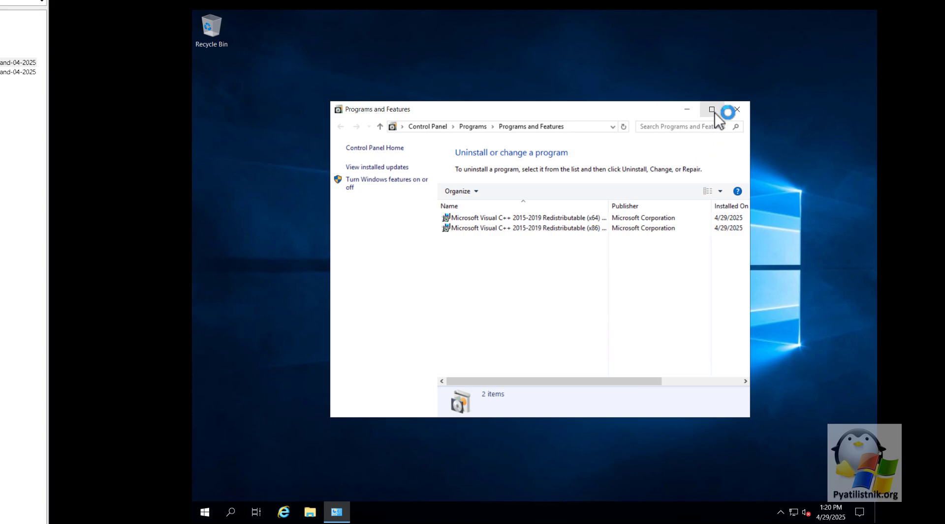
click(712, 110)
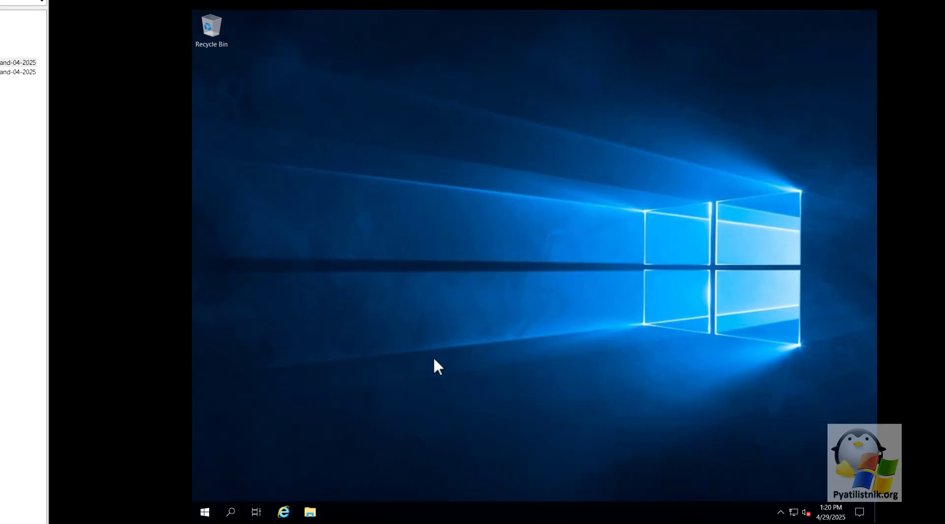
Open File Explorer maximized and browse into C:\Windows
click(313, 513)
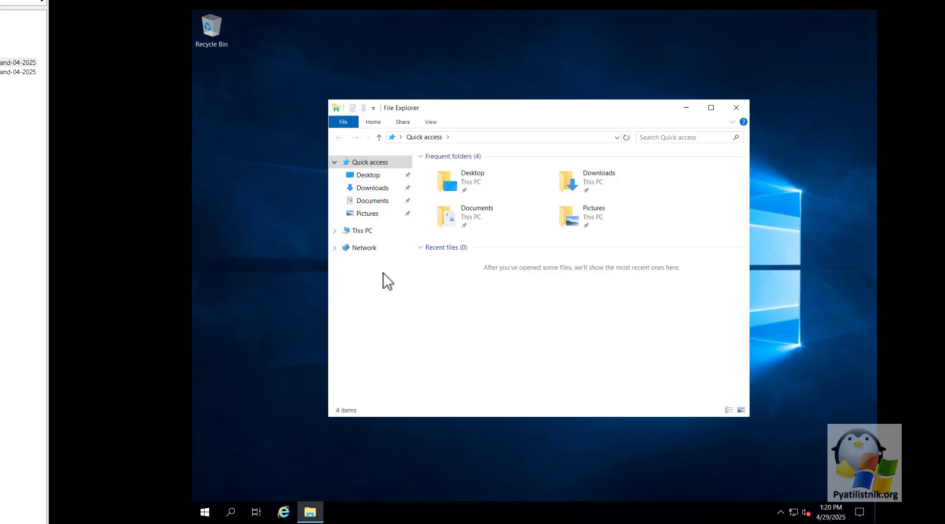
click(371, 233)
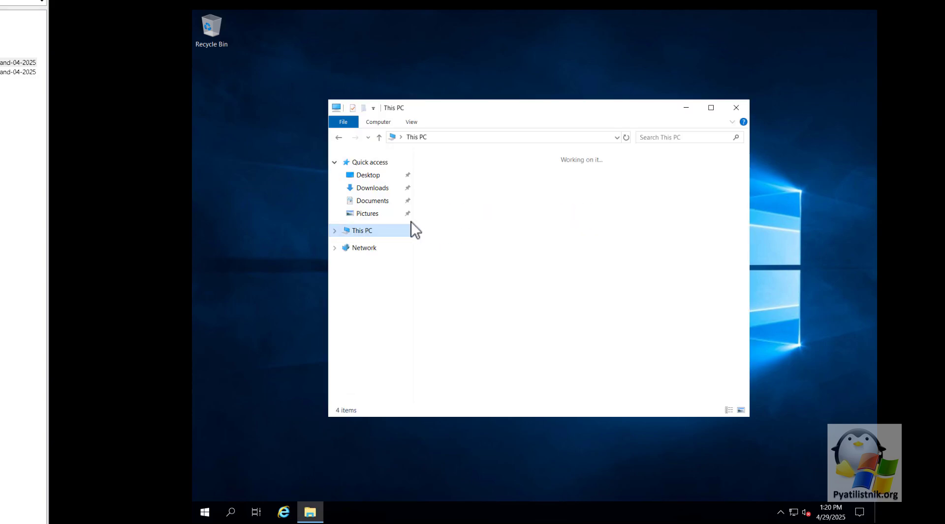
click(710, 107)
double_click(338, 162)
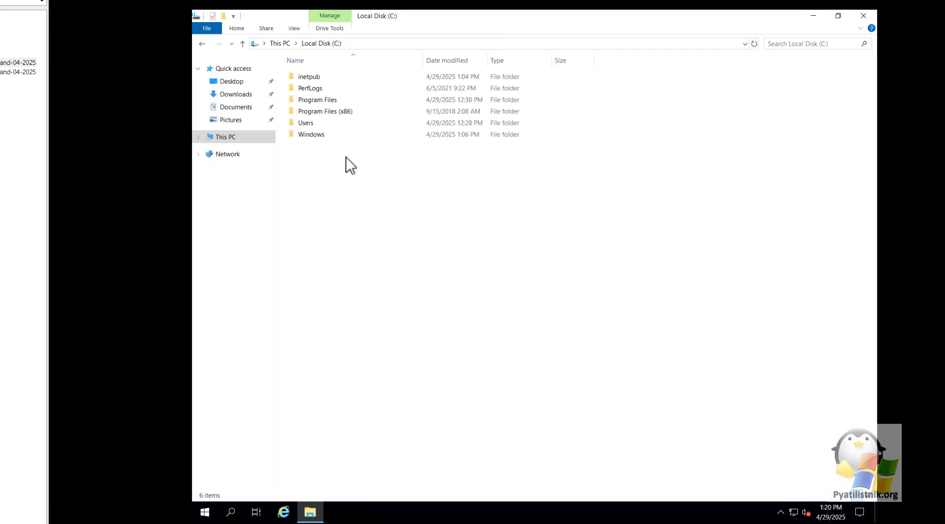
double_click(320, 134)
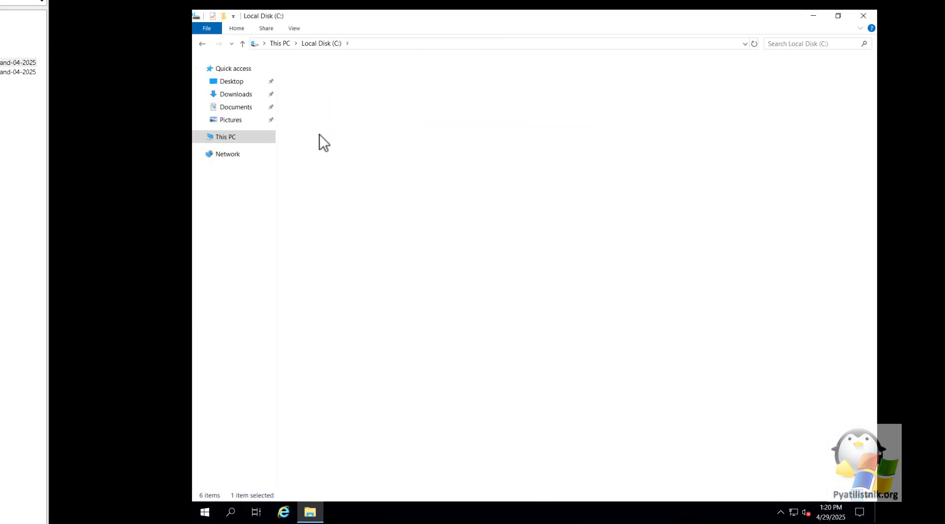
Go into System32 and open its Sysprep folder
click(332, 200)
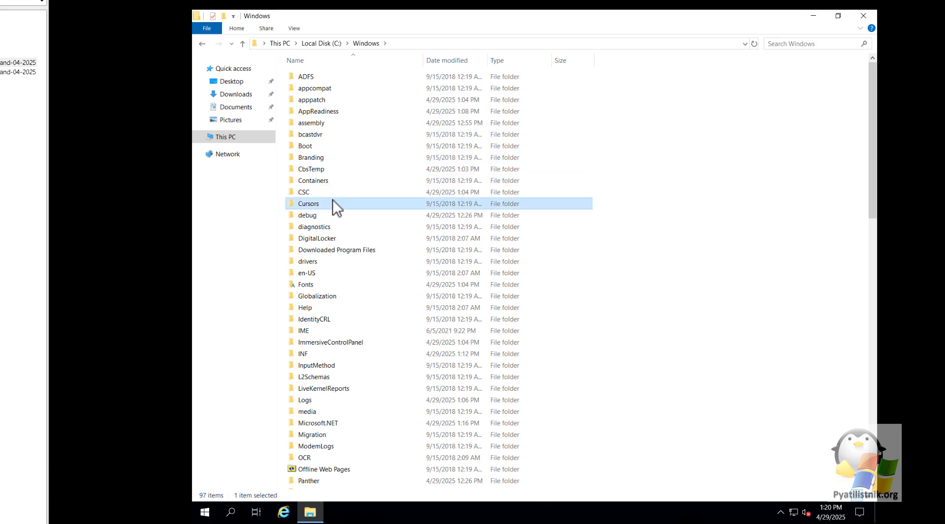
text(sy)
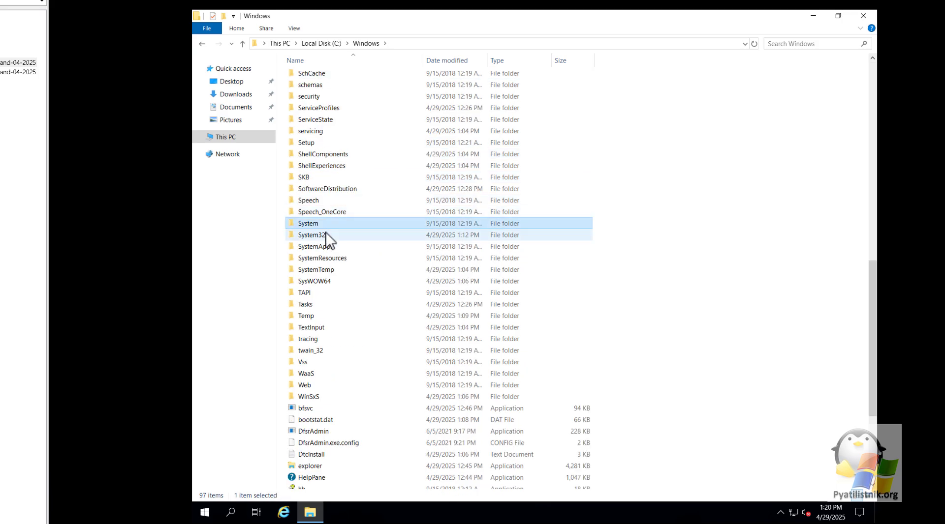
click(327, 237)
double_click(326, 237)
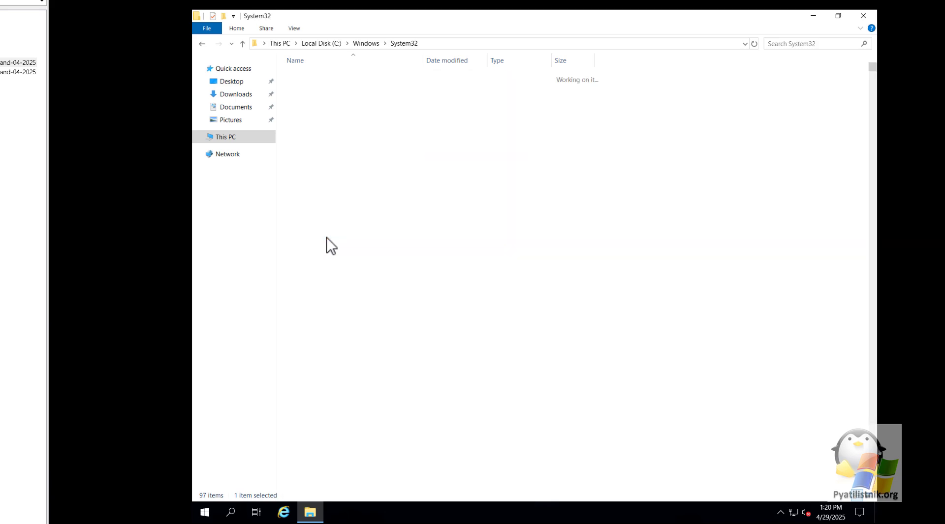
click(326, 236)
text(su)
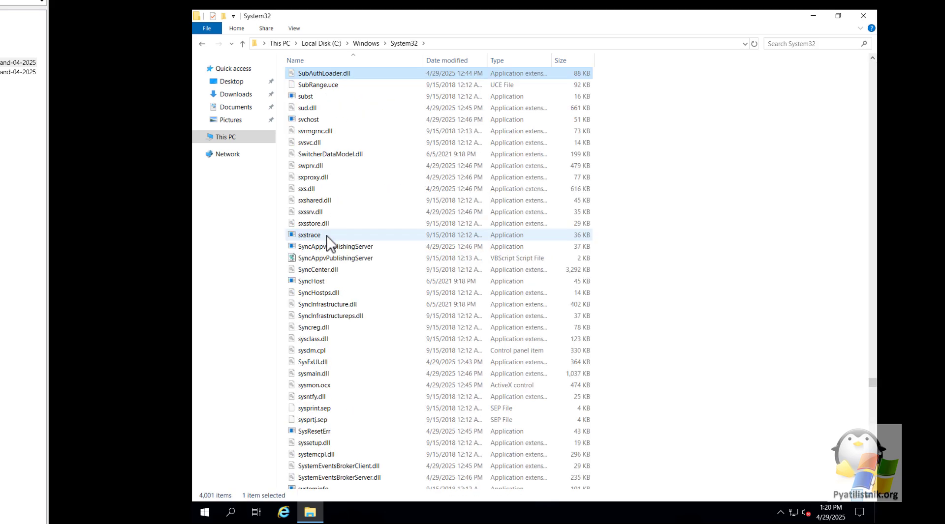
text(sy)
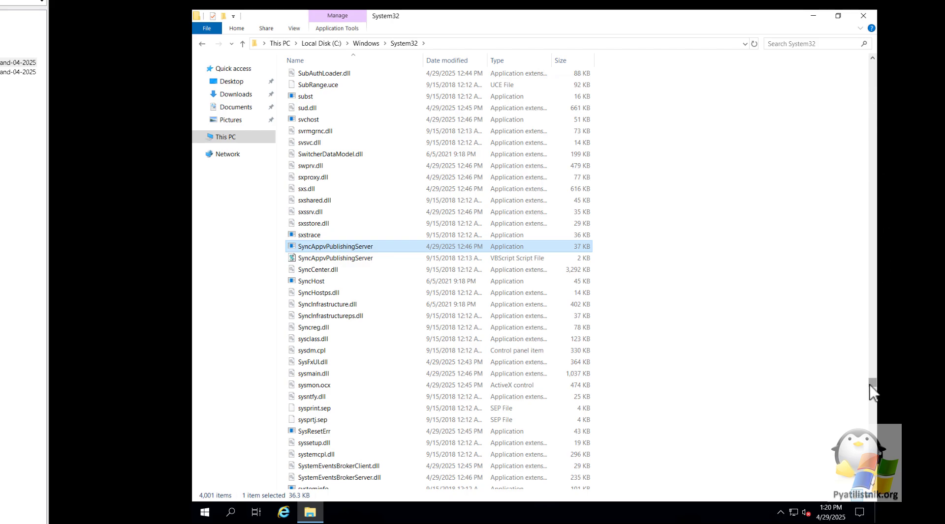
drag(871, 384, 868, 44)
click(472, 158)
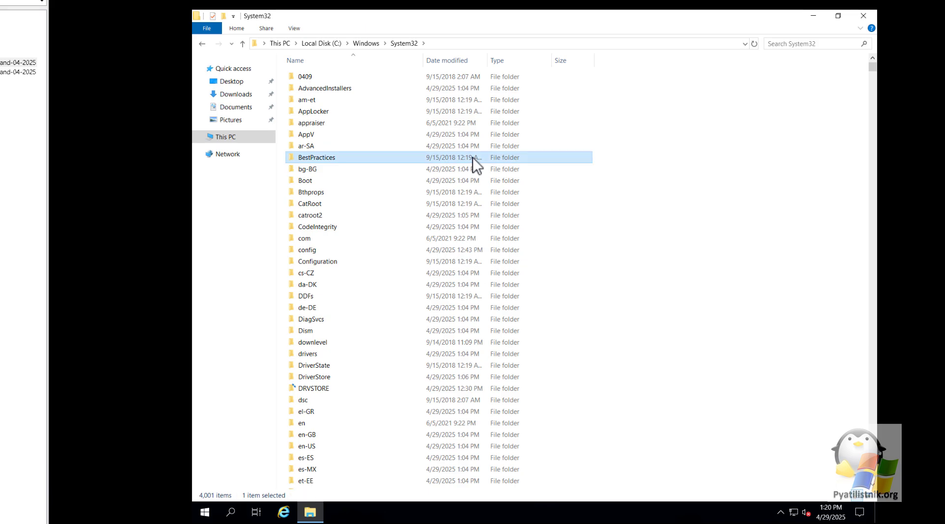
text(sy)
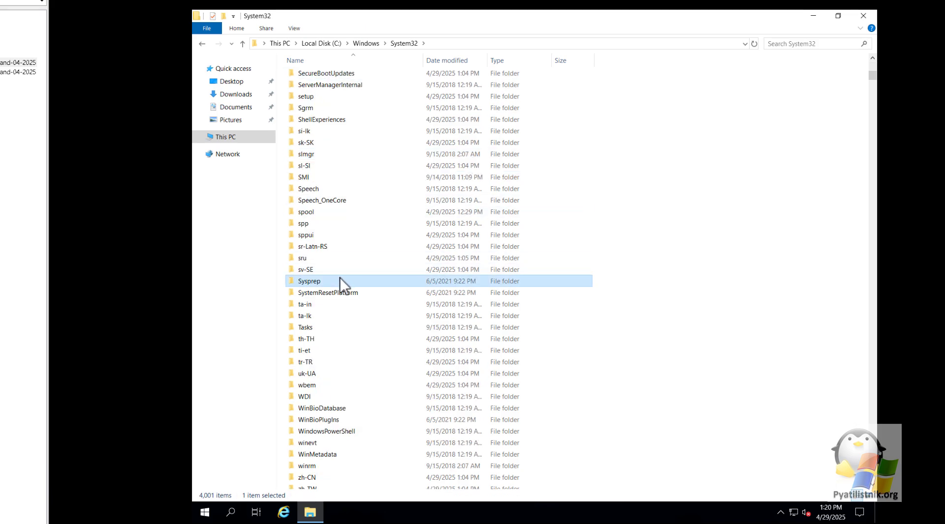
double_click(340, 280)
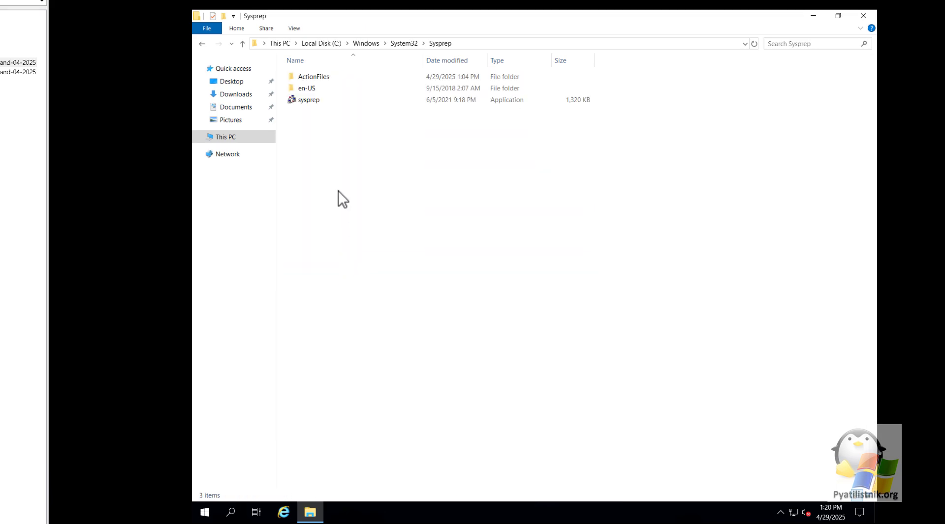
Launch sysprep, choose Enter System Audit Mode as the cleanup action, and run it
double_click(313, 100)
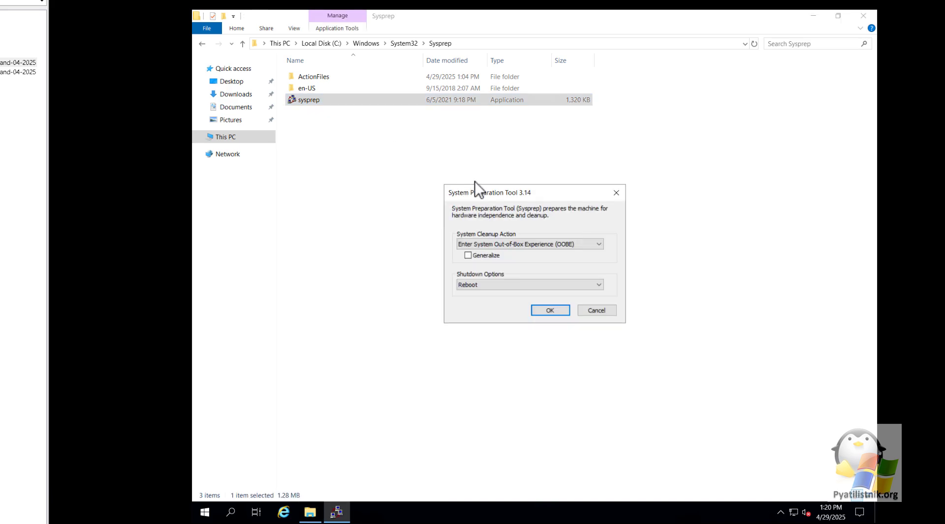
drag(479, 192, 373, 197)
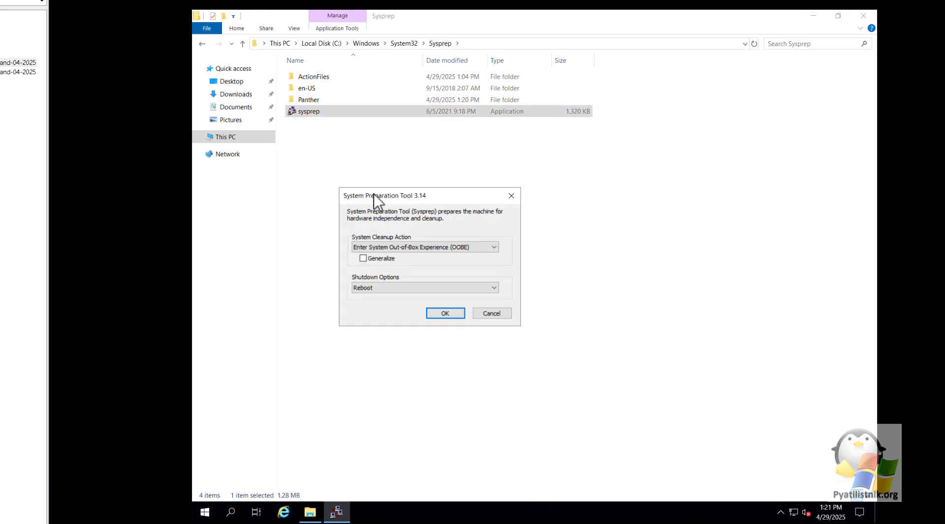
click(402, 246)
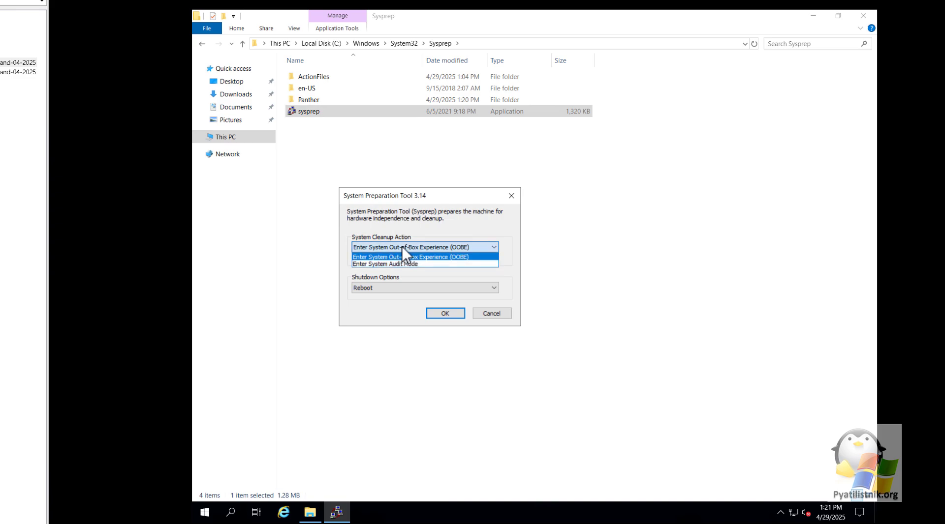
click(402, 262)
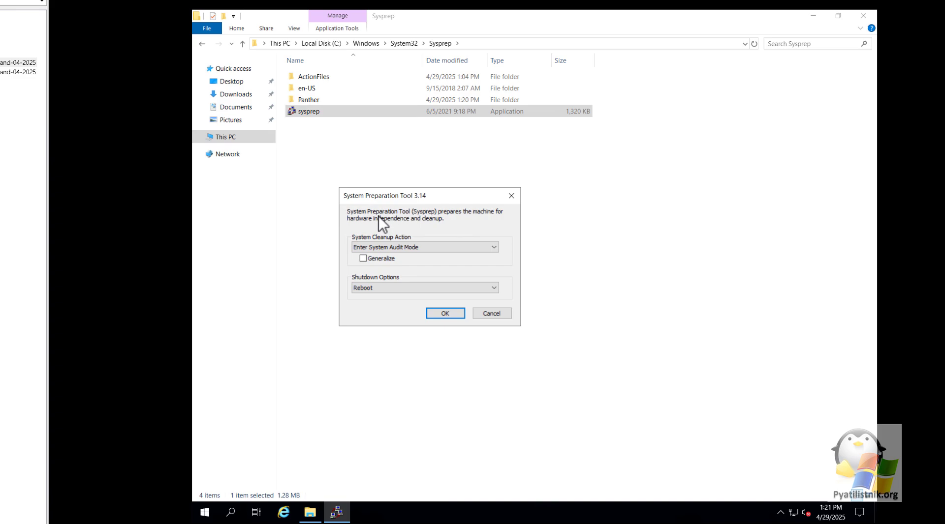
click(446, 314)
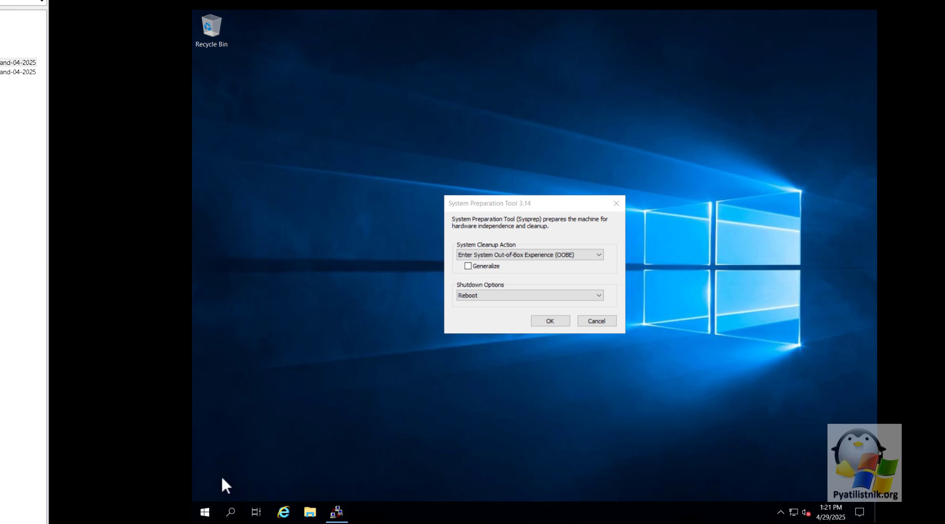
Open sysdm.cpl, inspect the Default and administrator profiles under Advanced > User Profiles, then close it
right_click(206, 512)
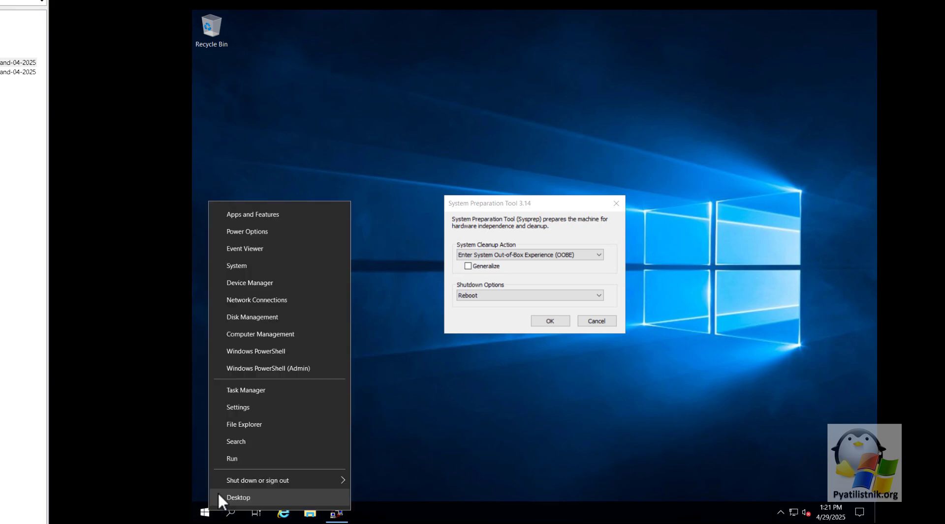
click(235, 462)
text(sy)
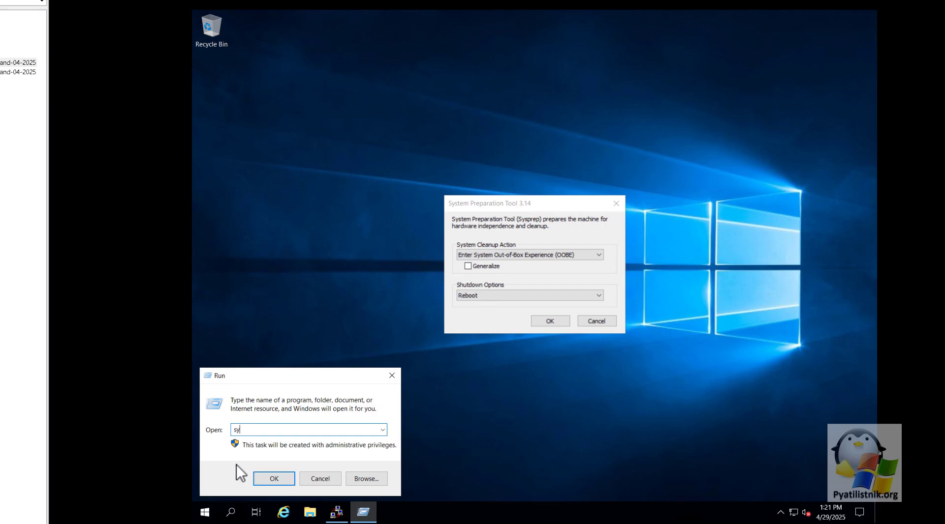
text(sdm.cpl)
key(Return)
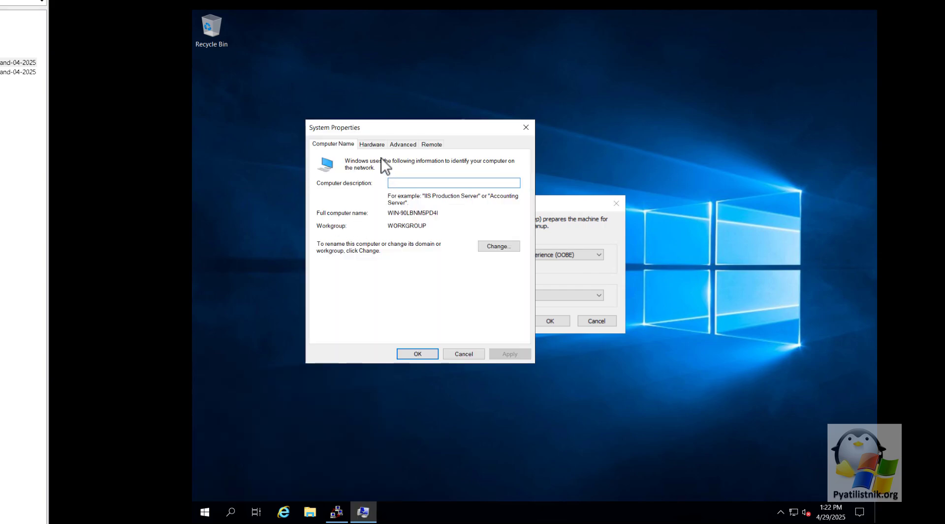
click(404, 145)
click(490, 248)
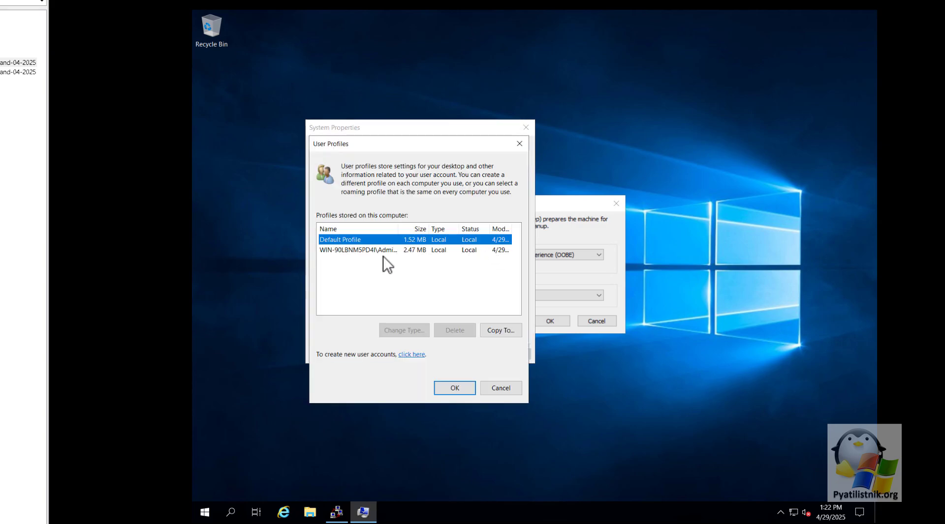
click(371, 250)
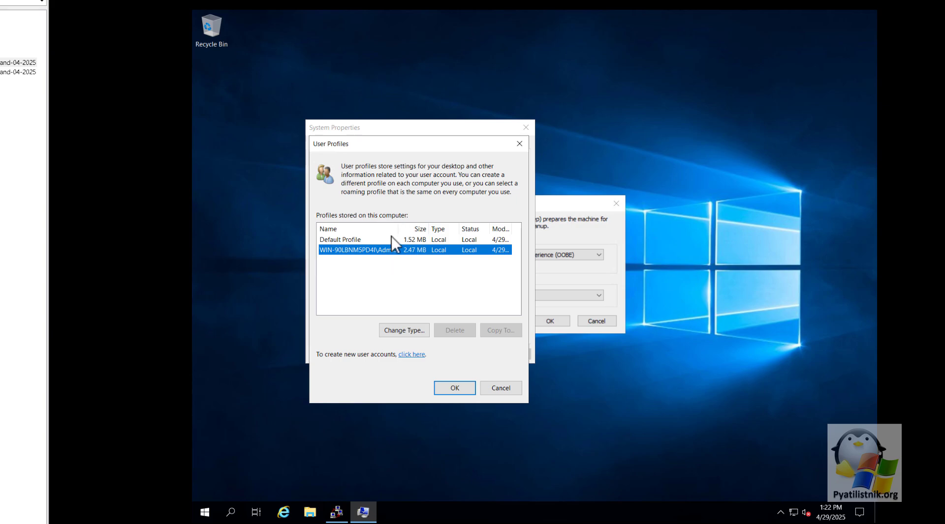
click(391, 240)
click(519, 143)
click(526, 127)
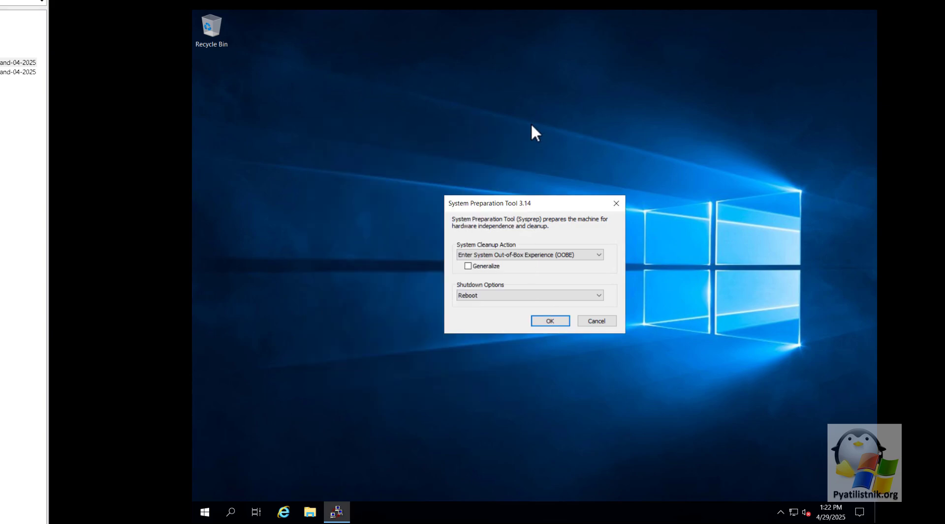
Open a Run prompt and enter 'control panel'
right_click(205, 512)
click(226, 465)
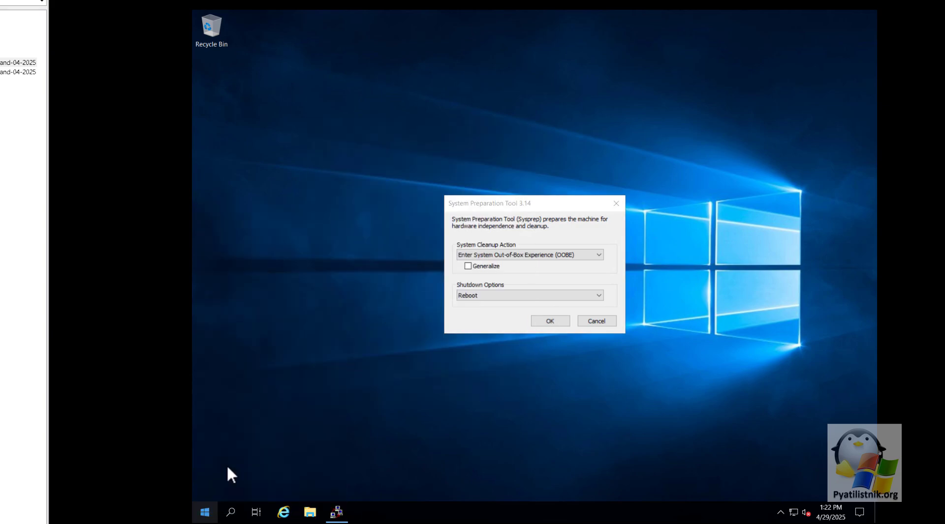
text(contr)
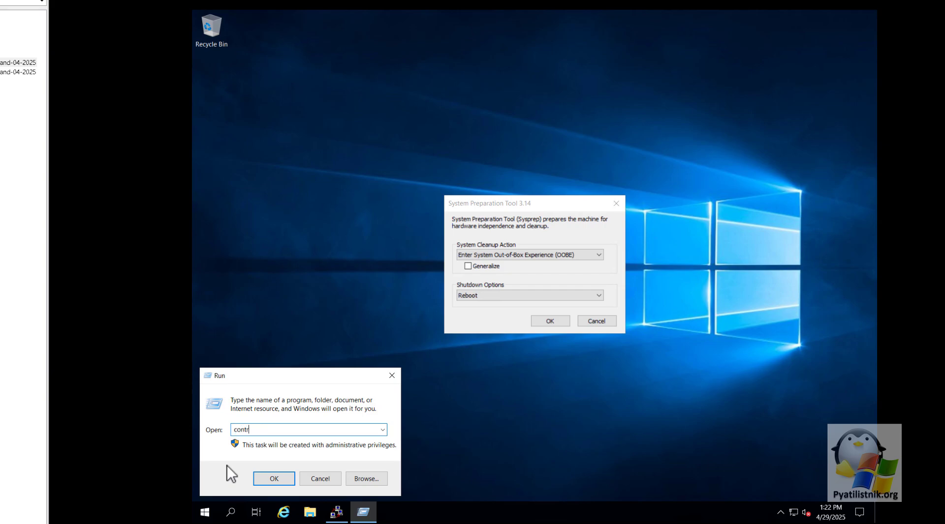
text(ol panel)
Show Control Panel as Large icons and check the administrator's profile under advanced user profile properties
key(Return)
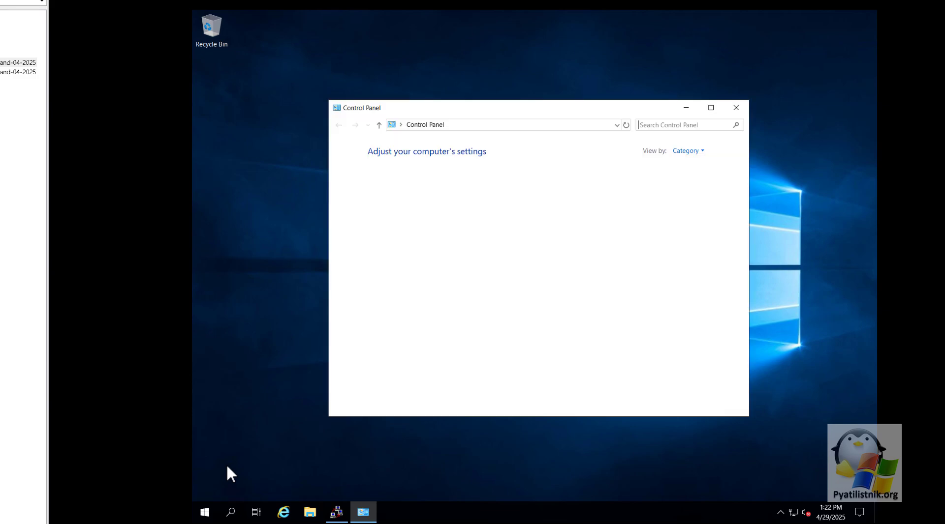
click(689, 152)
click(689, 178)
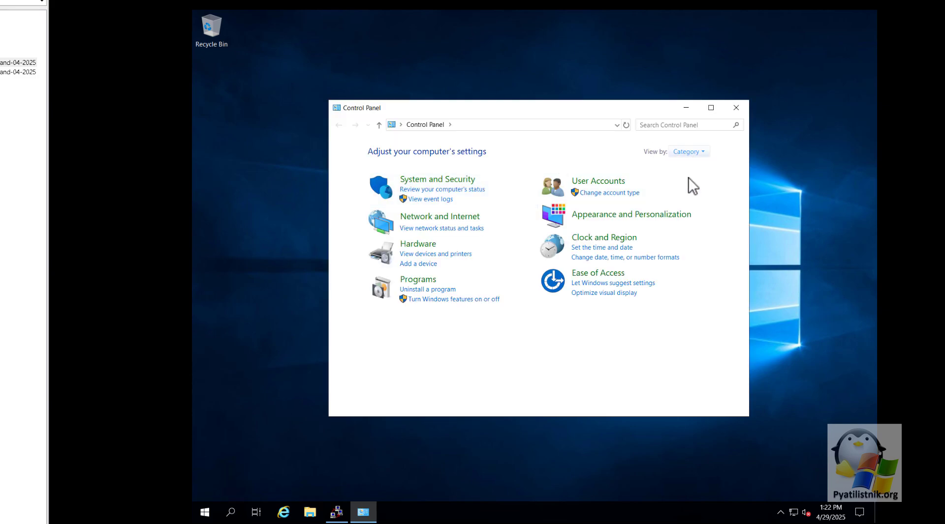
scroll(560, 339, down, 2)
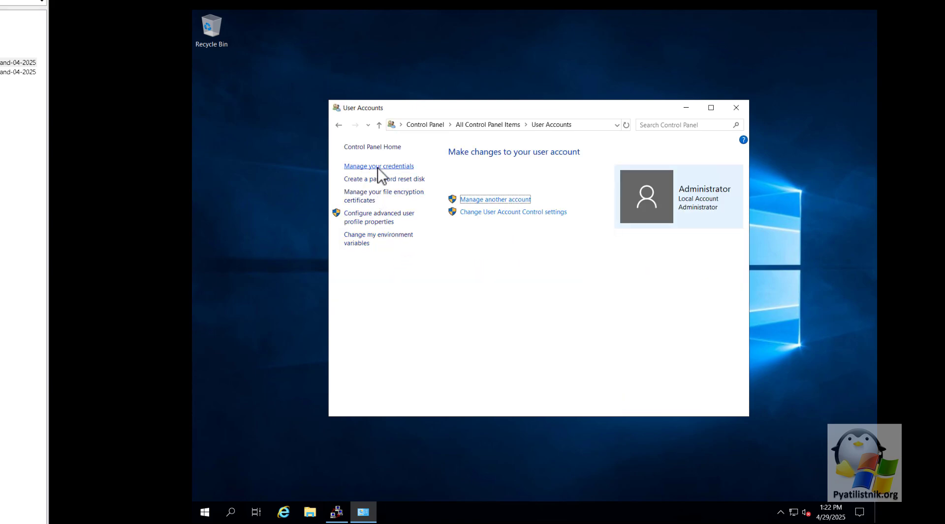
click(382, 214)
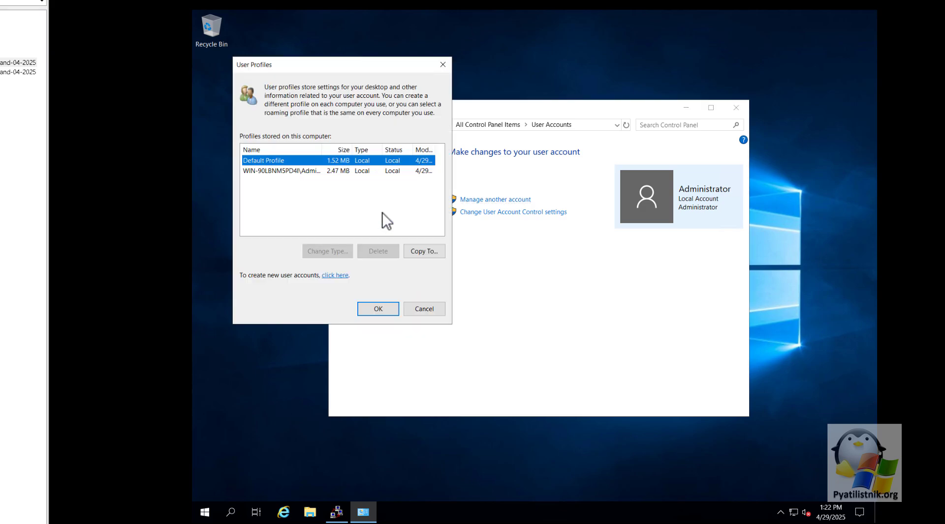
click(338, 171)
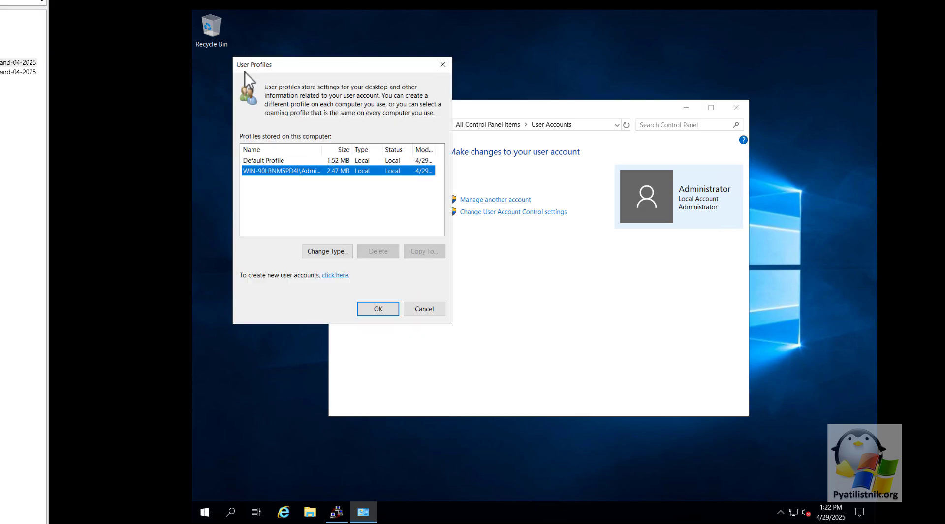
click(443, 65)
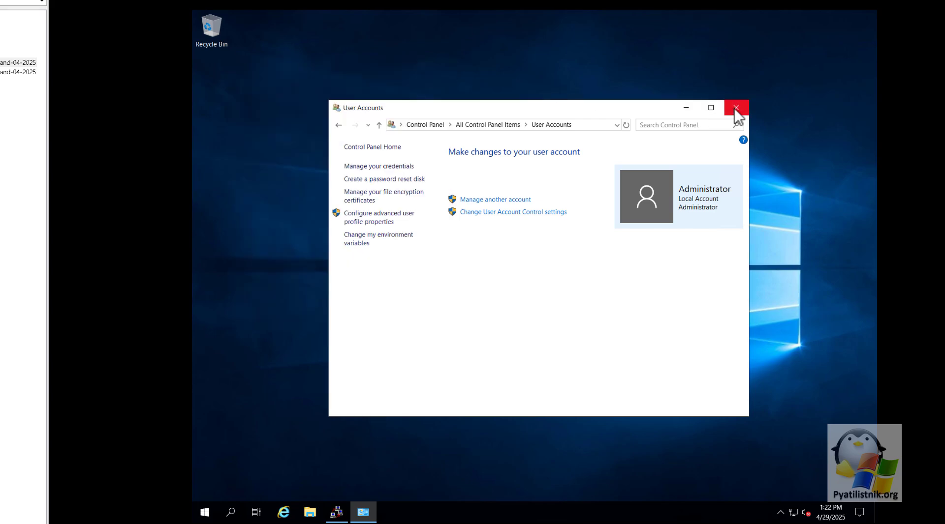
Run Sysprep with Generalize ticked and Shutdown selected, letting W2019-Eng-Stand-04-2025 power off
click(735, 108)
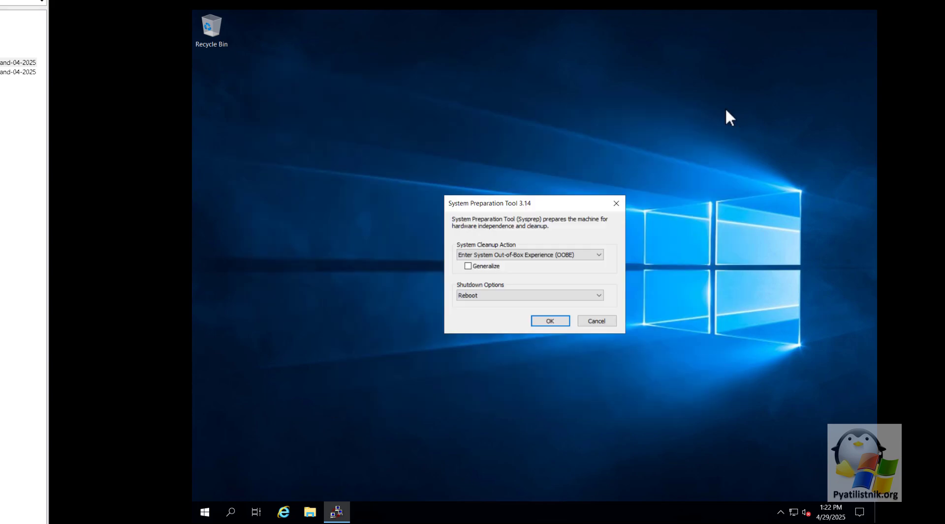
click(491, 295)
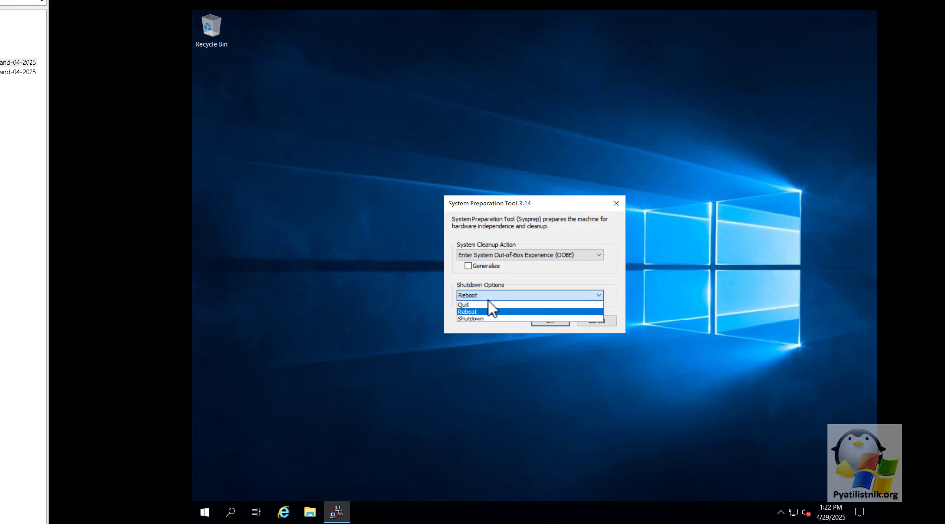
click(486, 318)
click(468, 266)
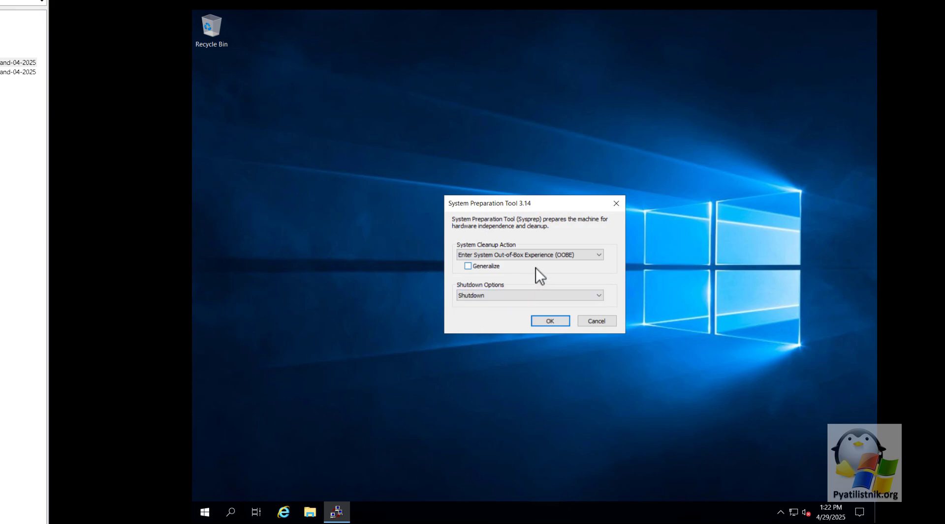
click(512, 266)
click(551, 323)
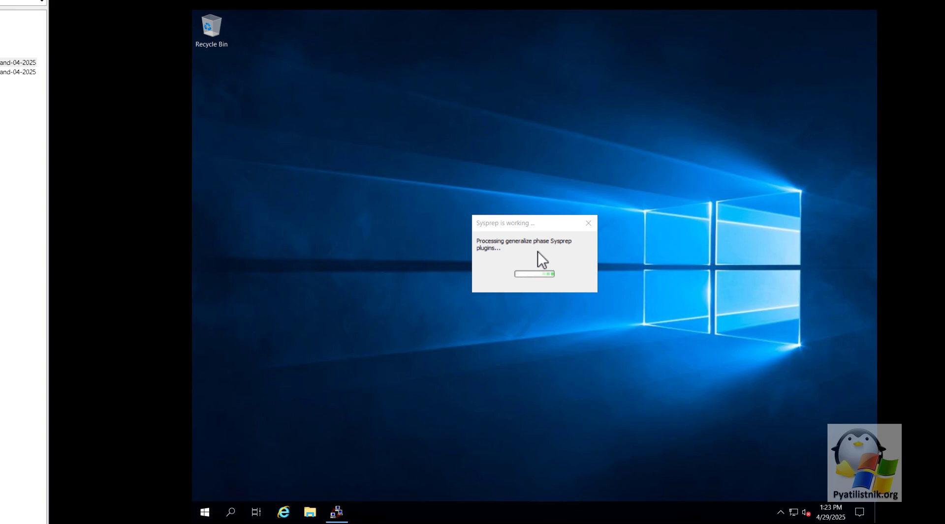
click(537, 252)
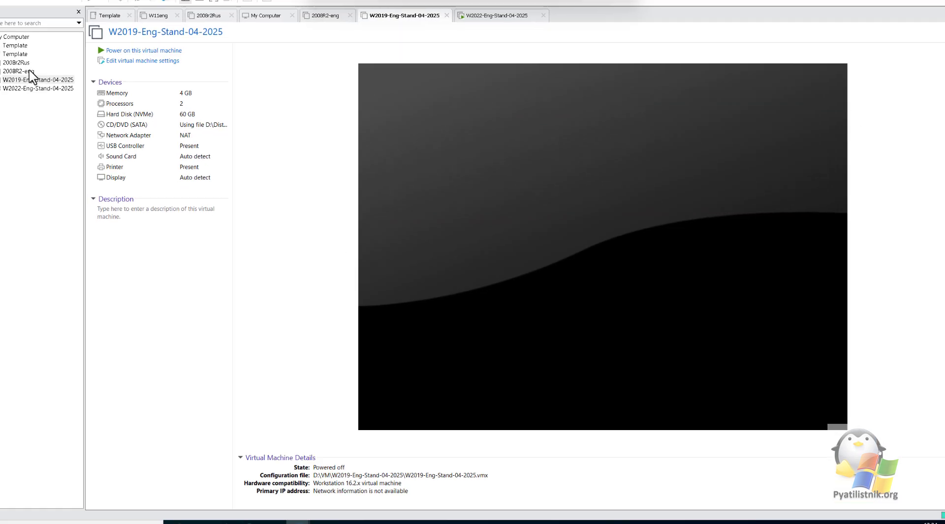
Switch W2019-Eng-Stand-04-2025's CD/DVD (SATA) from the ISO to Use physical drive (Auto detect) and save
right_click(30, 79)
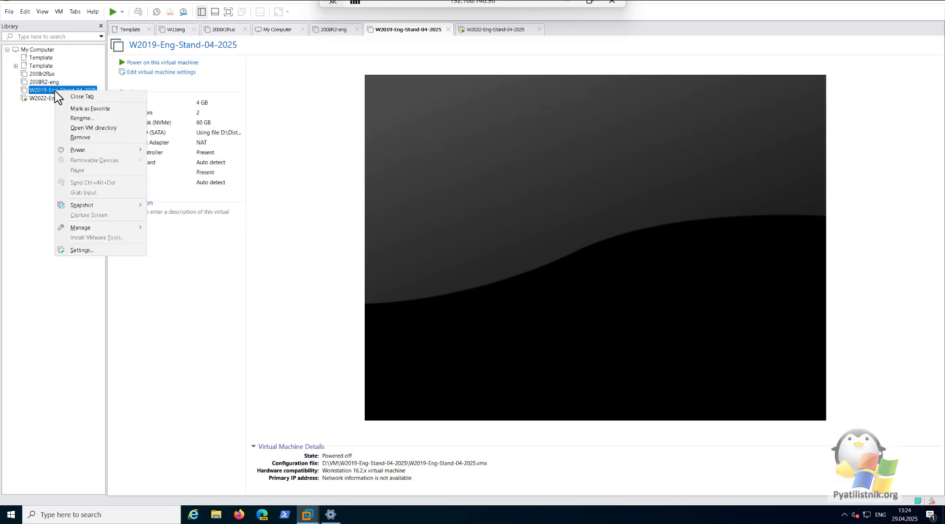
click(79, 249)
key(ctrl+d)
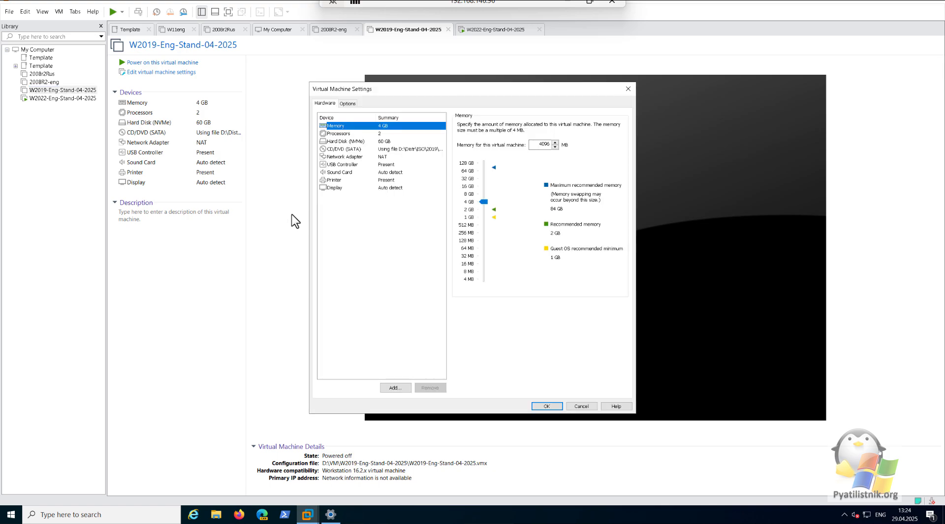
click(368, 150)
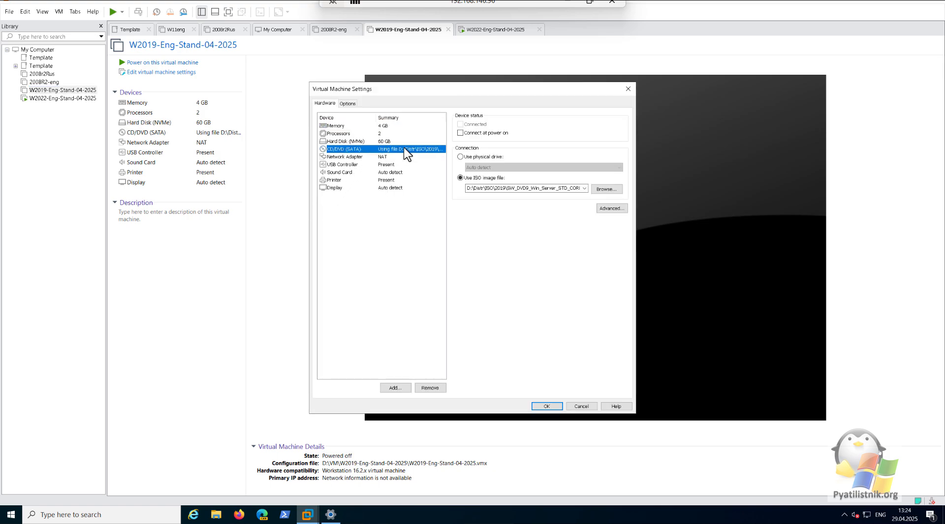
click(460, 157)
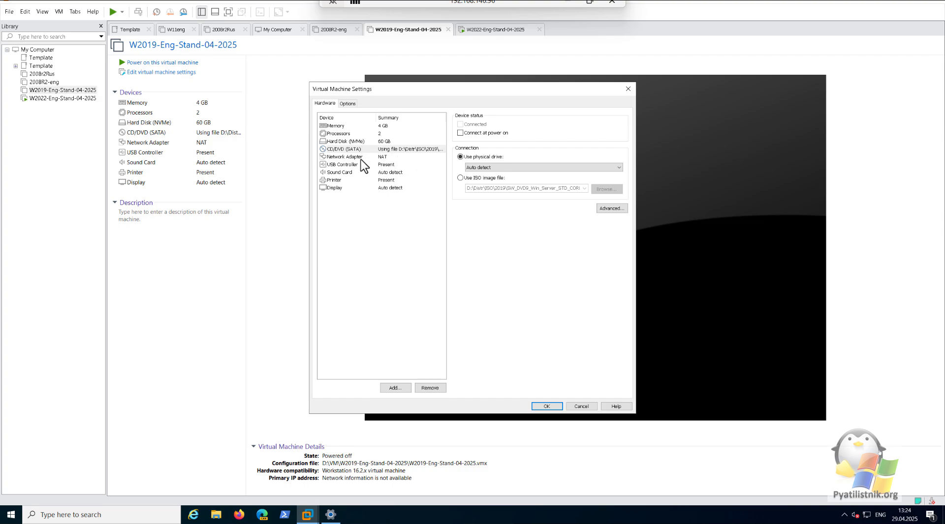
click(382, 141)
click(380, 134)
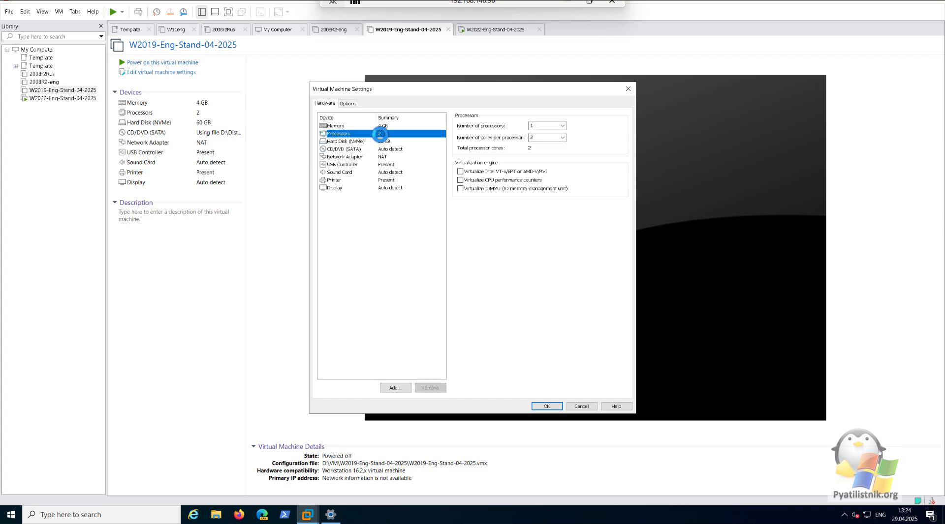
click(412, 126)
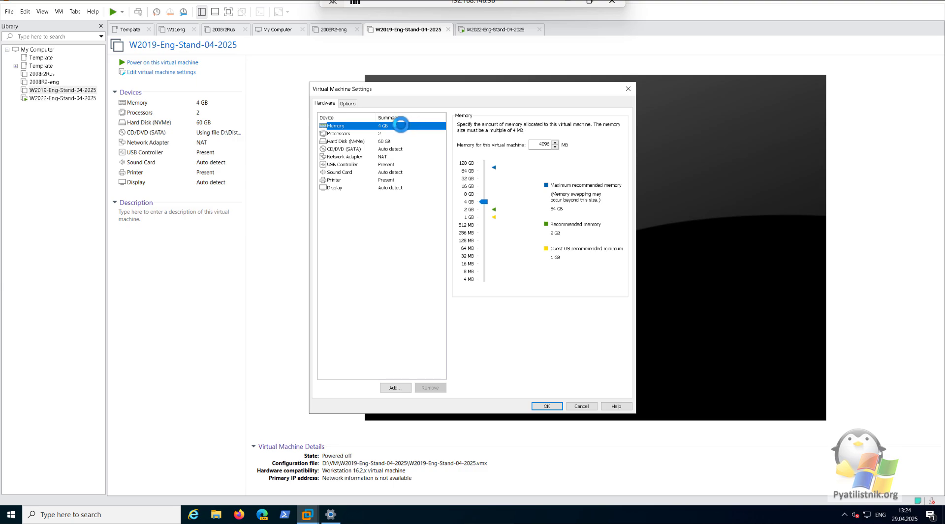
click(406, 133)
click(549, 405)
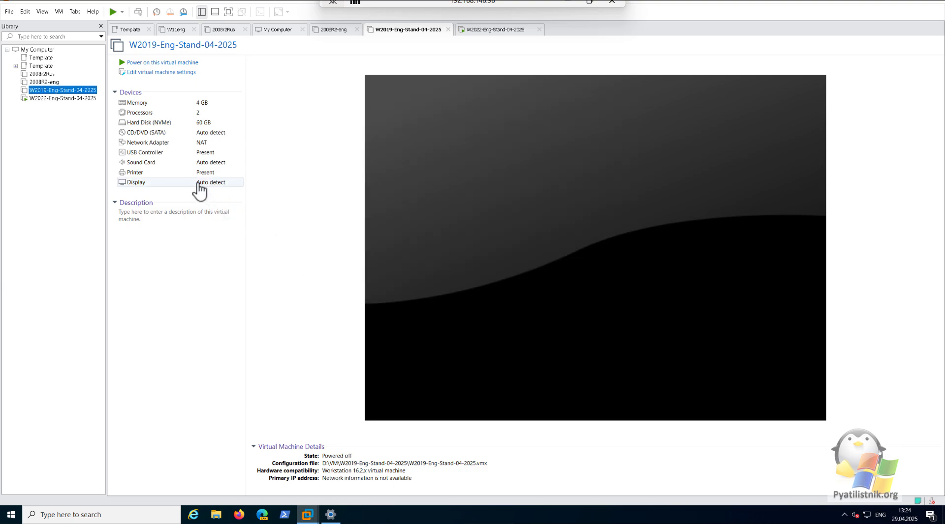
Export W2019-Eng-Stand-04-2025 to OVF as W2019-Eng-Stand-04-2025.ova in D:\VM
click(9, 12)
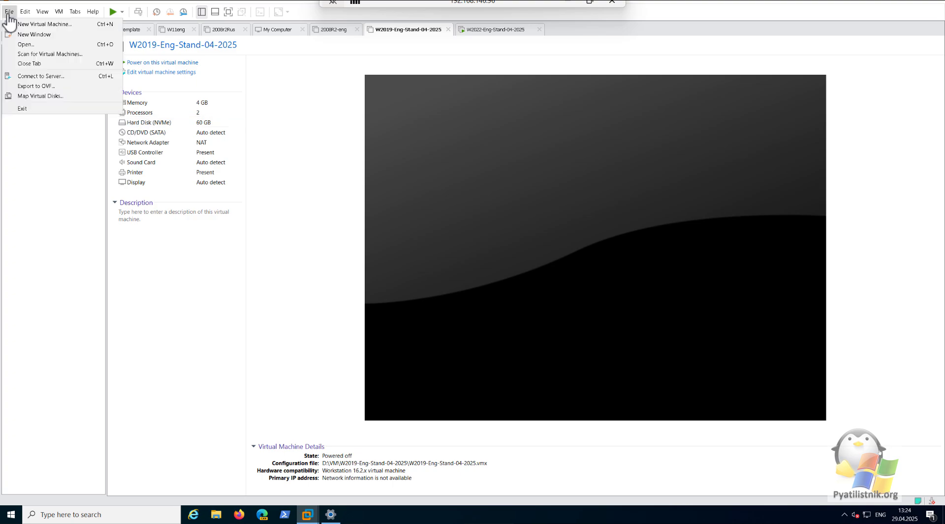
click(50, 87)
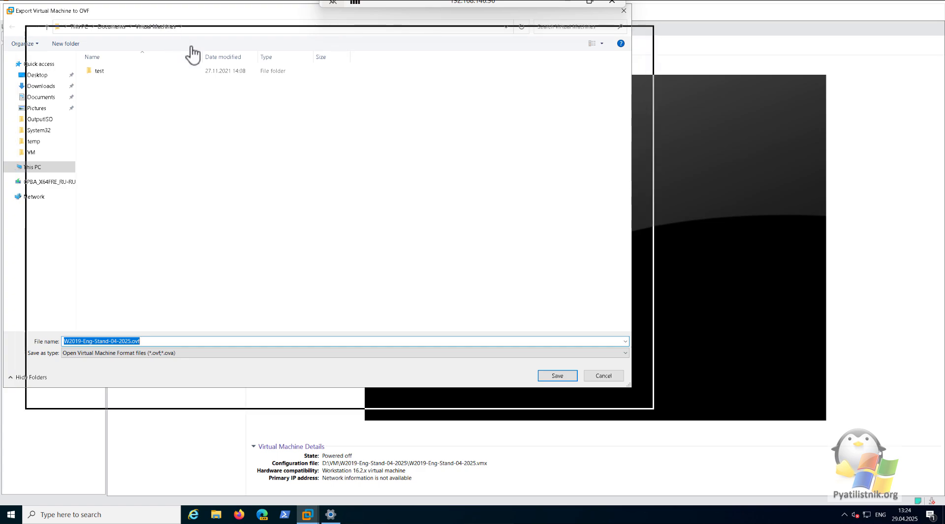
click(123, 229)
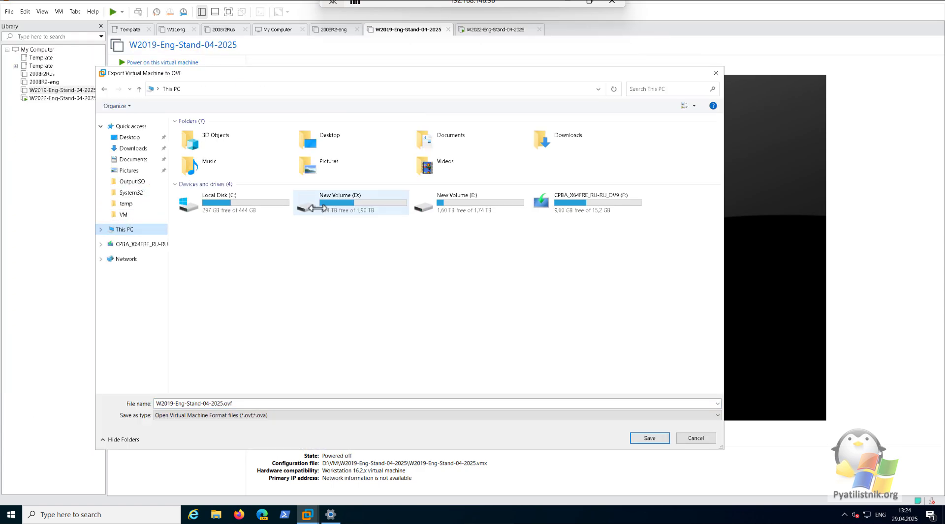
double_click(318, 208)
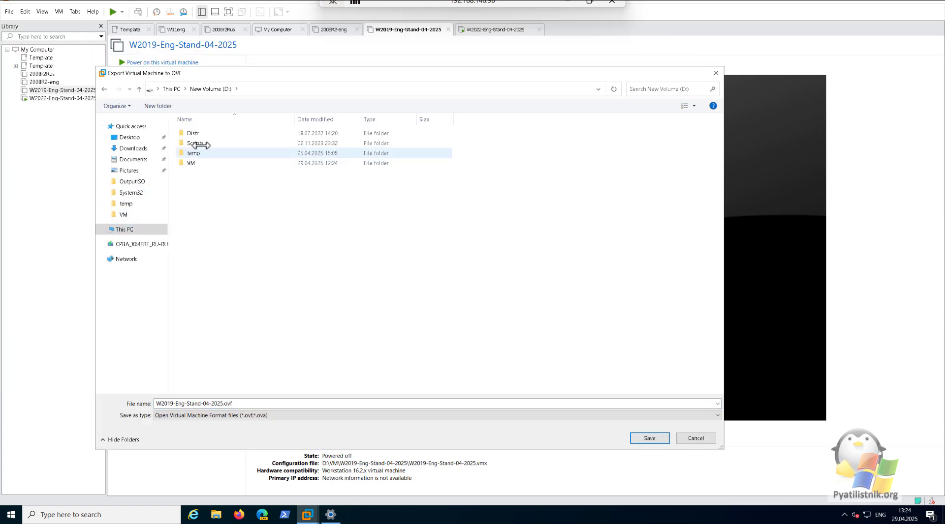
double_click(191, 163)
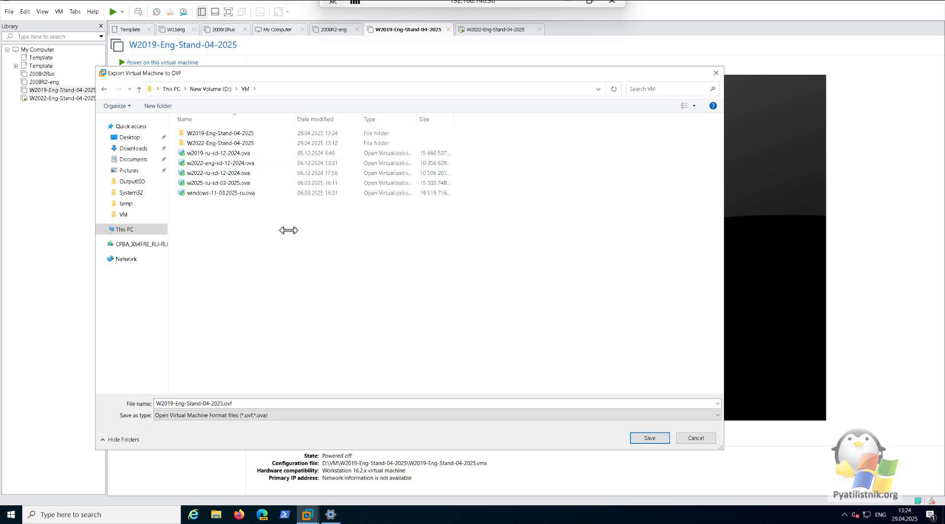
click(316, 417)
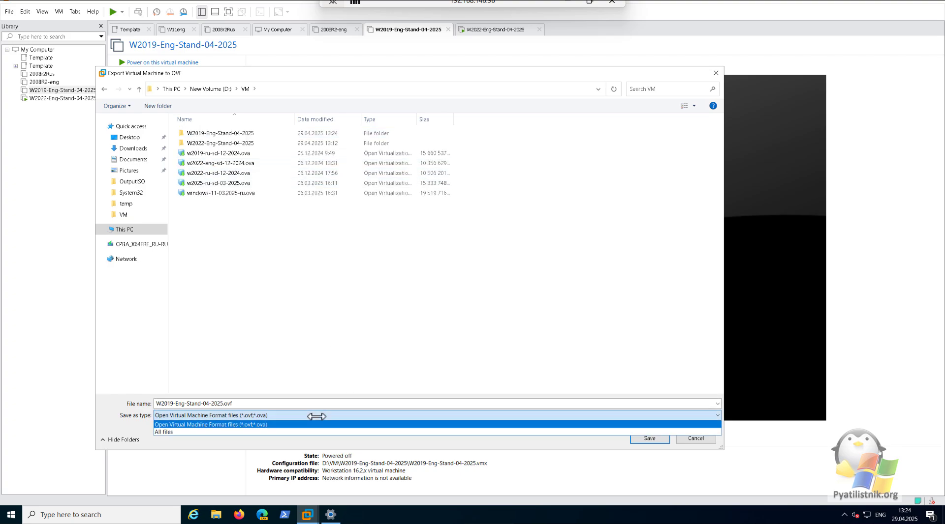
click(324, 401)
click(327, 402)
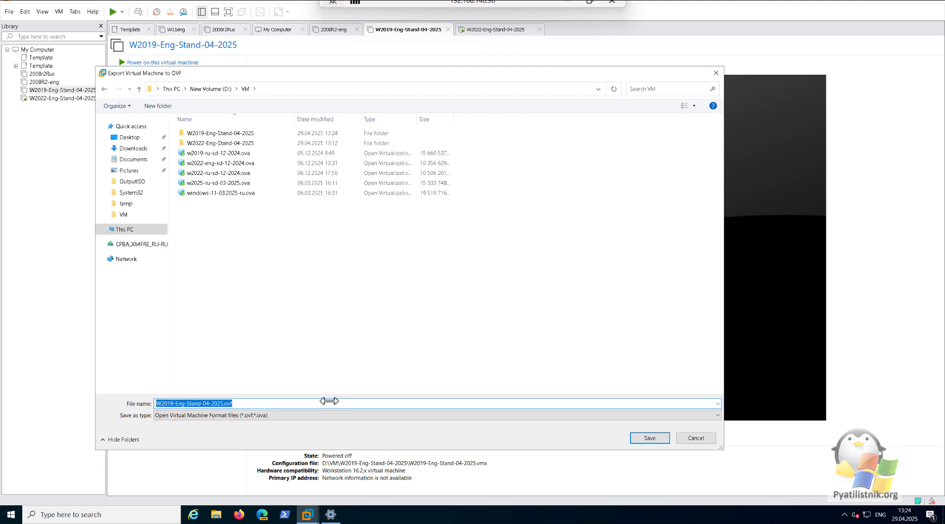
click(333, 403)
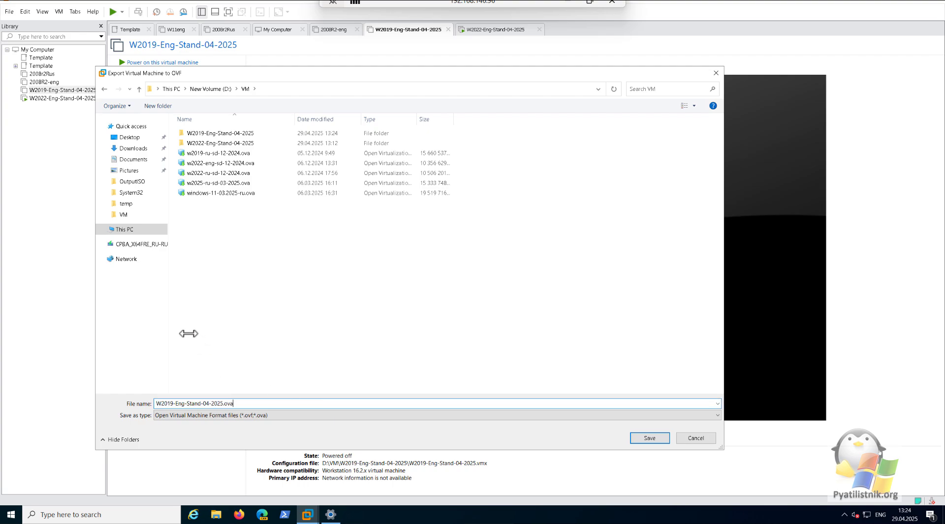
click(659, 439)
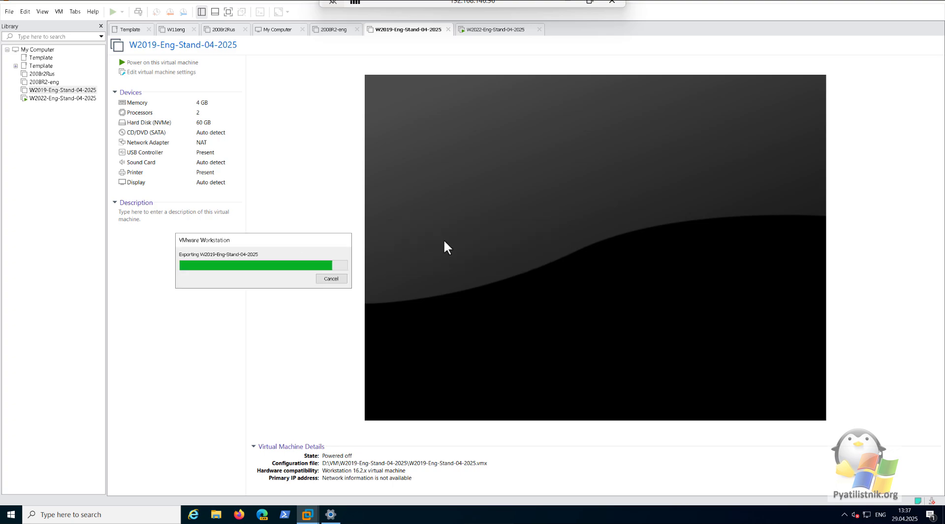
drag(291, 242, 377, 227)
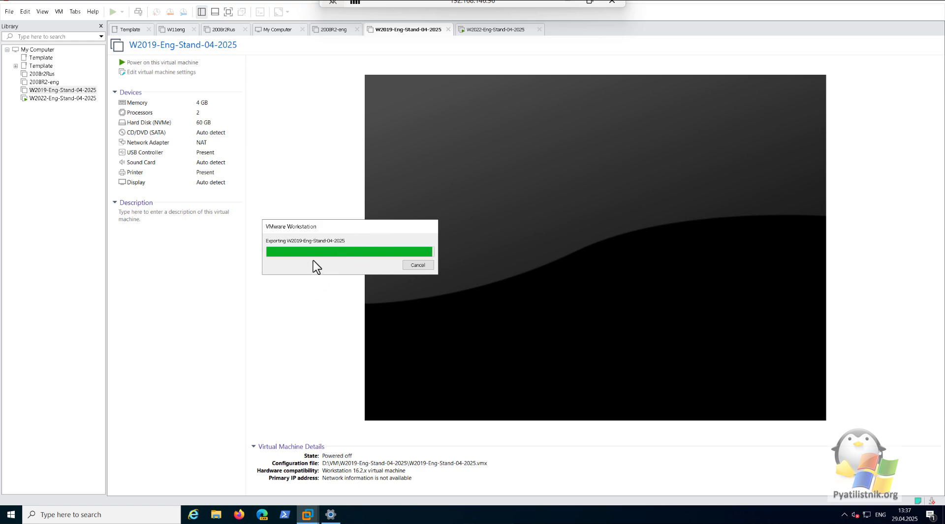
Browse to D:\VM and select the 9.72 GB W2019-Eng-Stand-04-2025.ova file
click(216, 514)
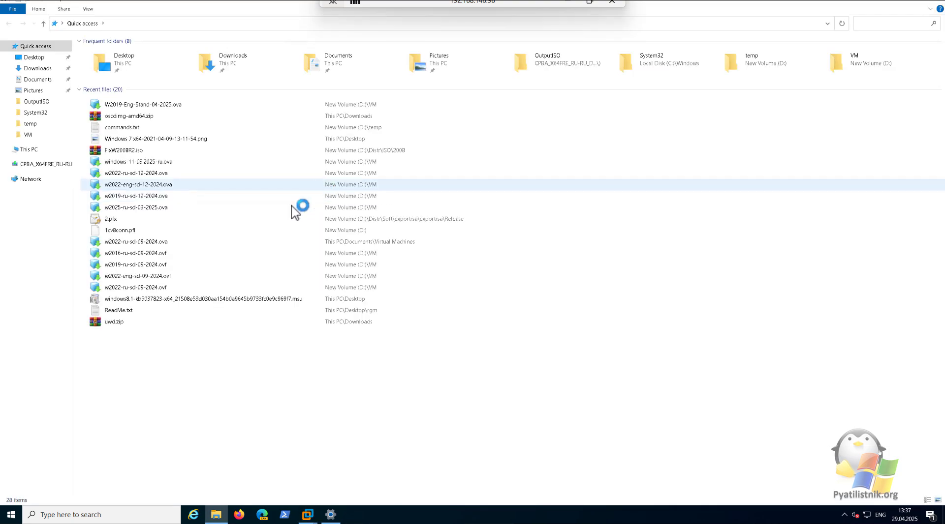
click(30, 151)
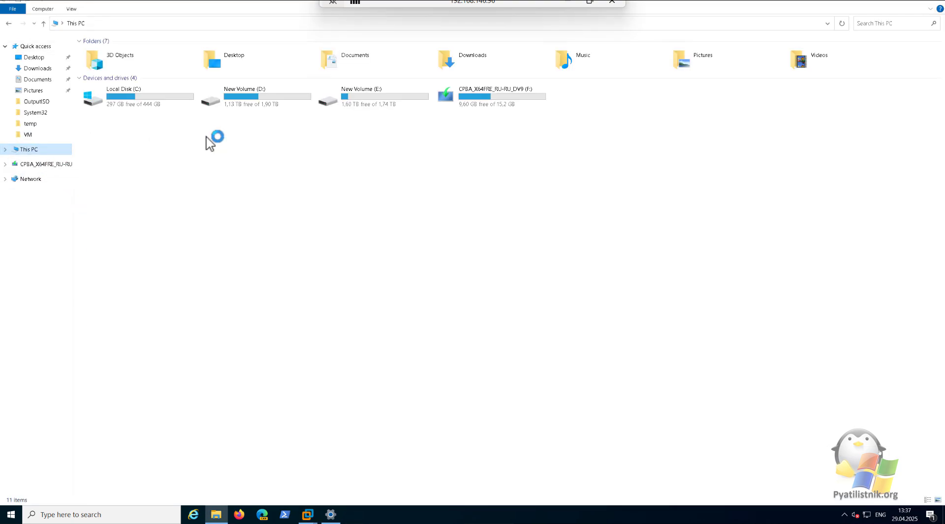
double_click(258, 97)
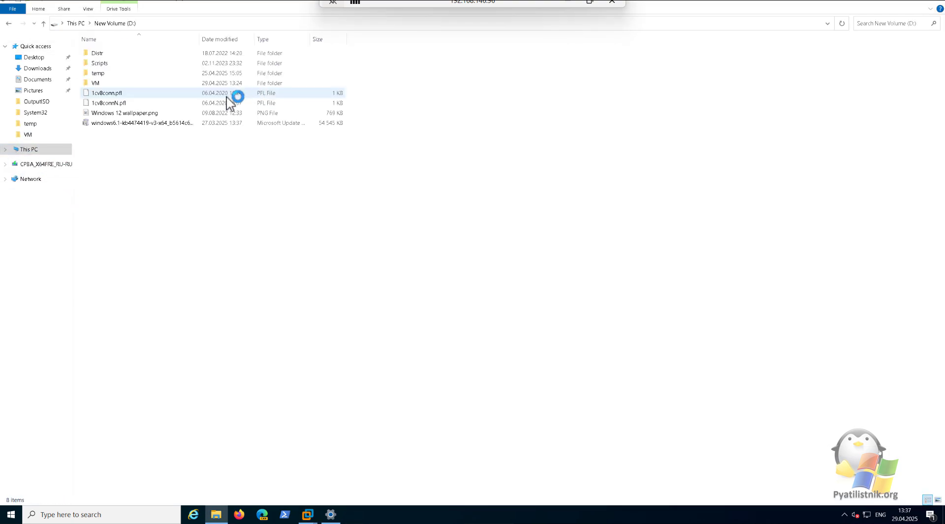
double_click(108, 84)
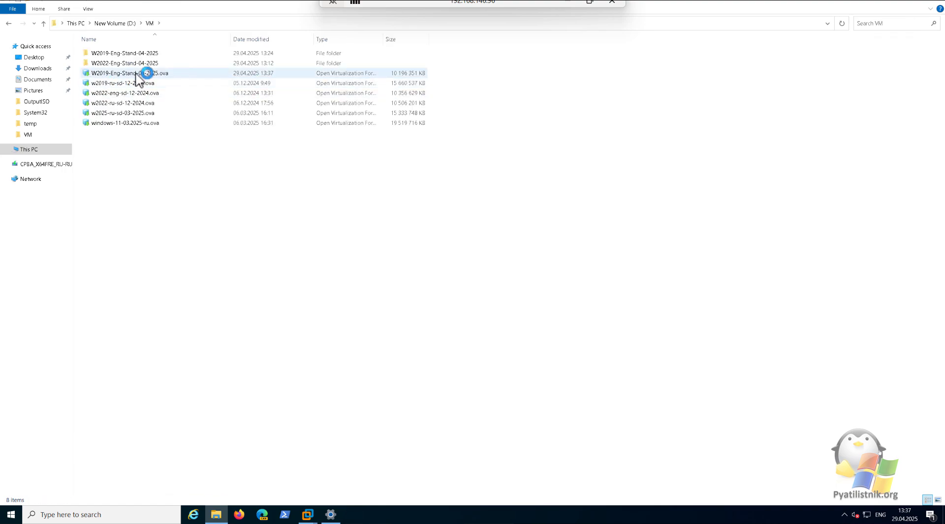
click(142, 73)
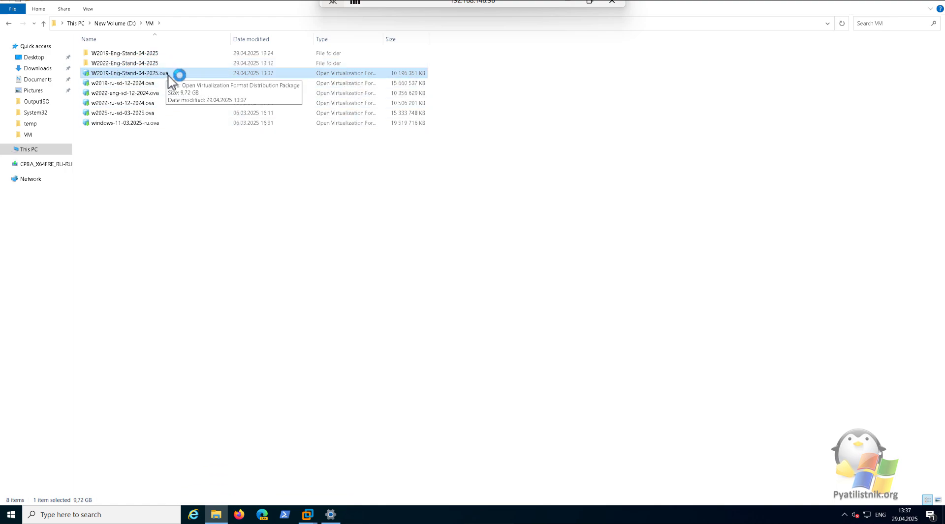
Return to VMware Workstation, select W2022-Eng-Stand-04-2025, and bring up the guest's Start menu shortcuts
mouse_move(316, 519)
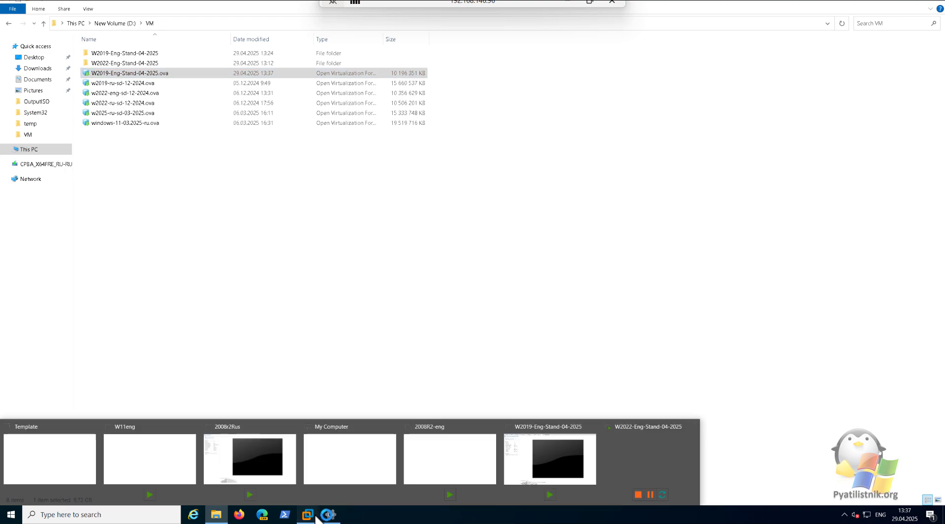
click(63, 455)
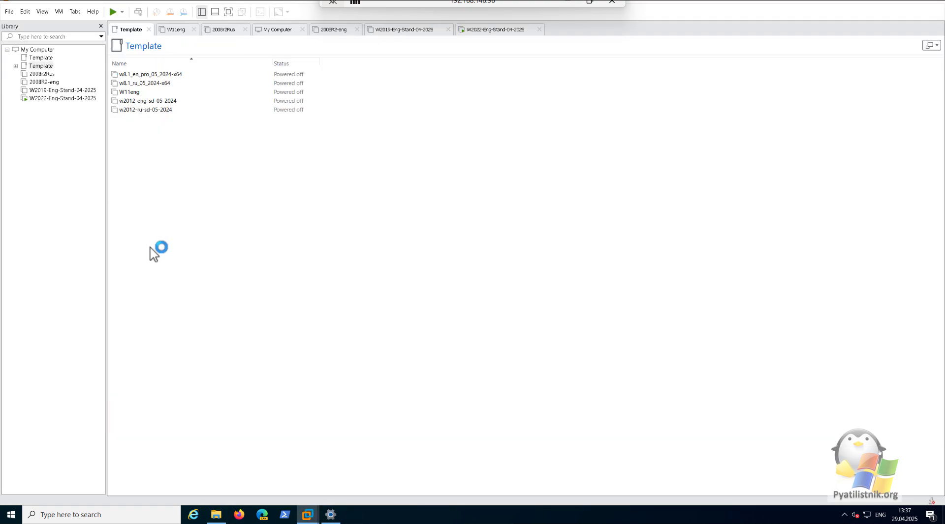
click(62, 98)
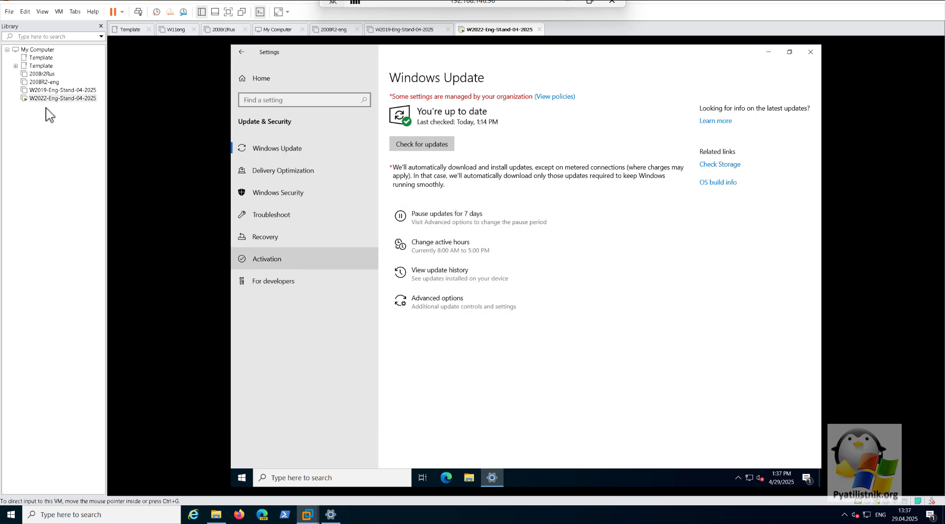
click(244, 476)
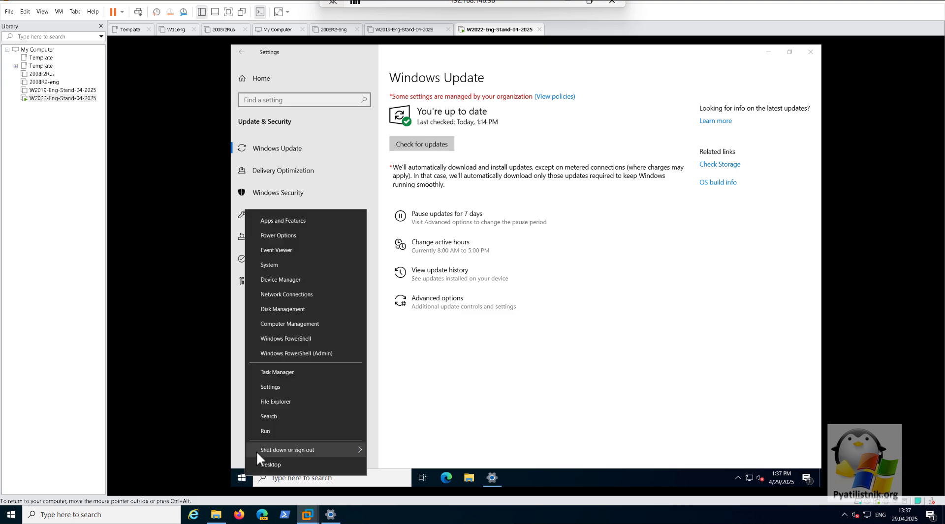
Open an administrator command prompt in the W2022 guest via Run and cmd
click(269, 433)
text(cmd)
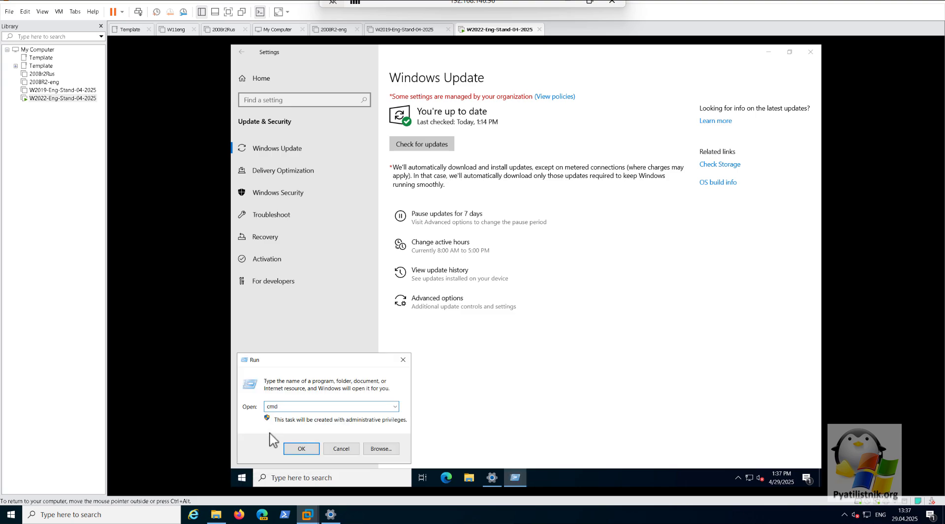
key(Return)
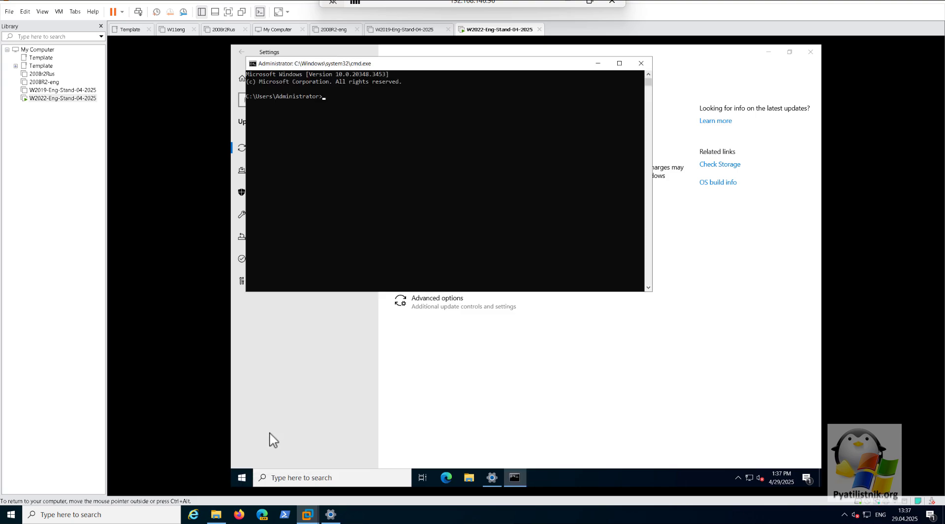
drag(439, 74, 512, 126)
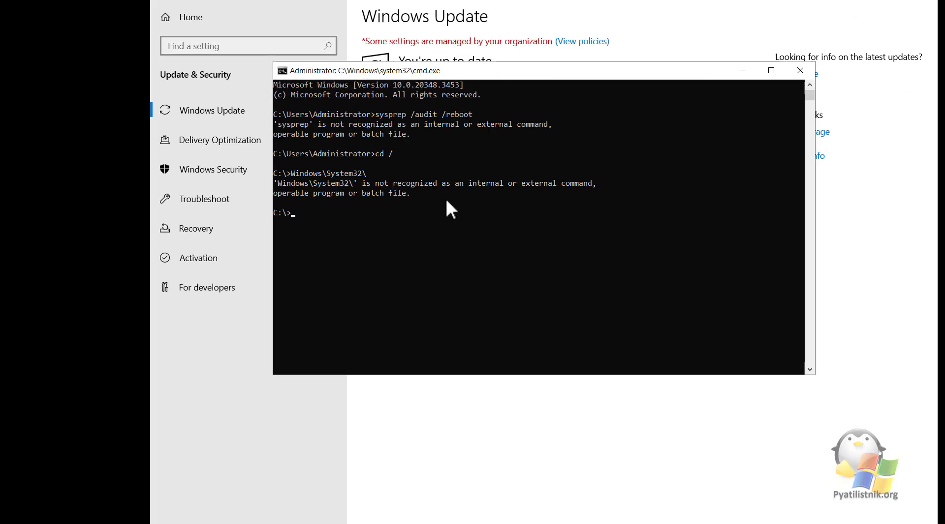
Change the console to C:\Windows\System32 and clear the screen
text(cd )
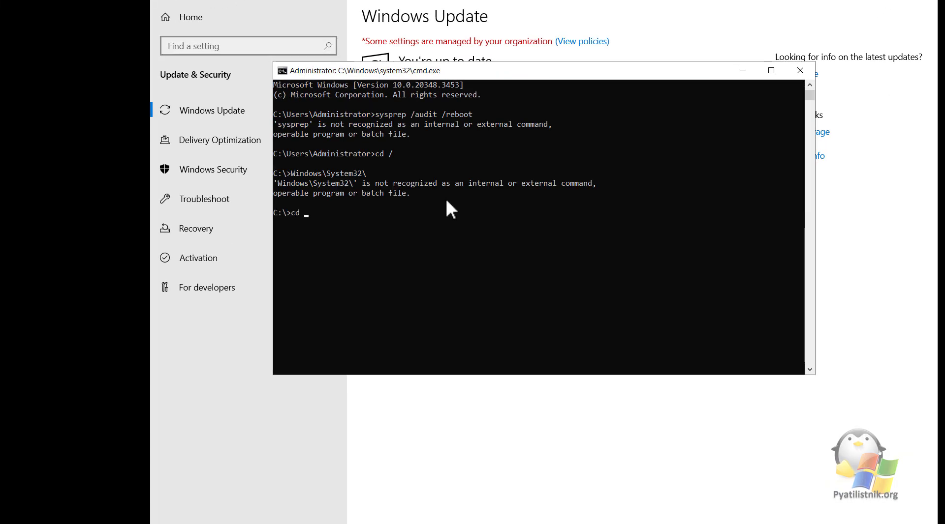
text(\w)
key(BackSpace)
text(\w)
key(Tab)
key(Return)
text(c)
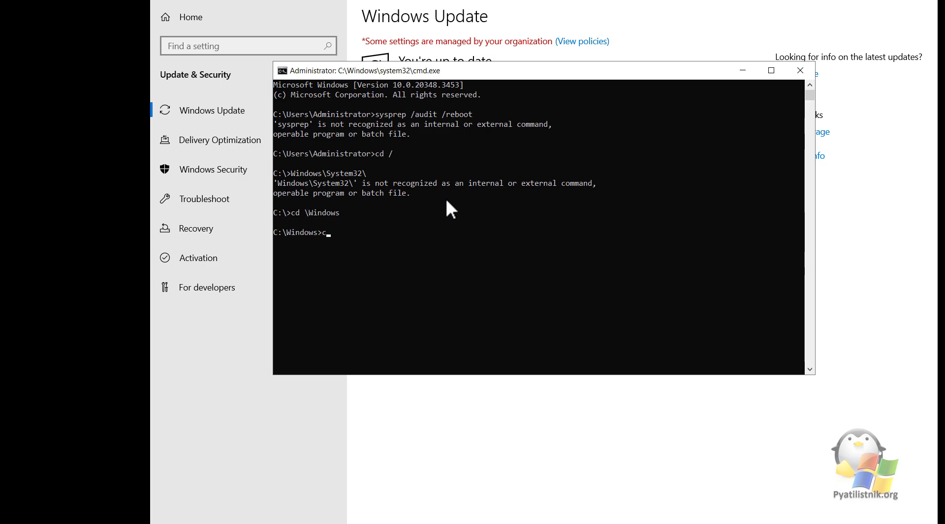
text(d System32)
key(Return)
text(cls)
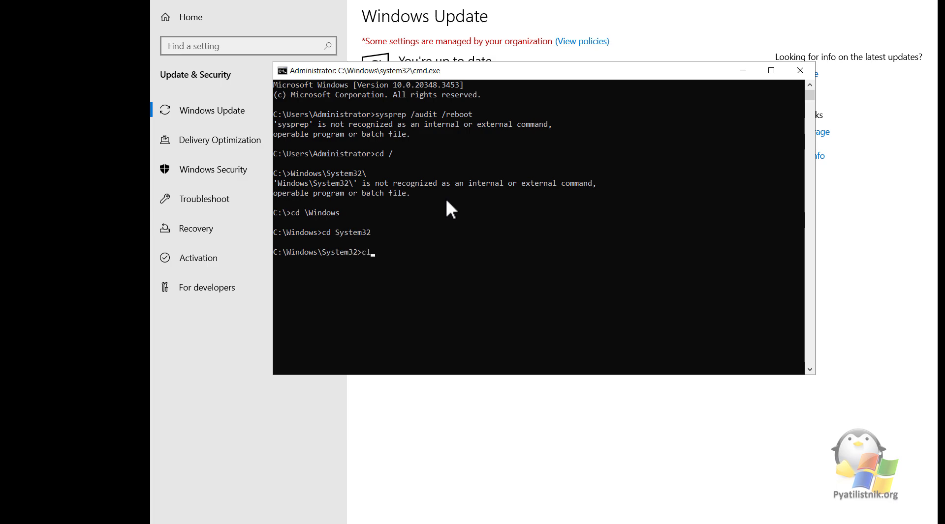
key(Return)
Move into the Sysprep folder under System32 and clear the console
text(Sysprep)
key(Return)
text(cd )
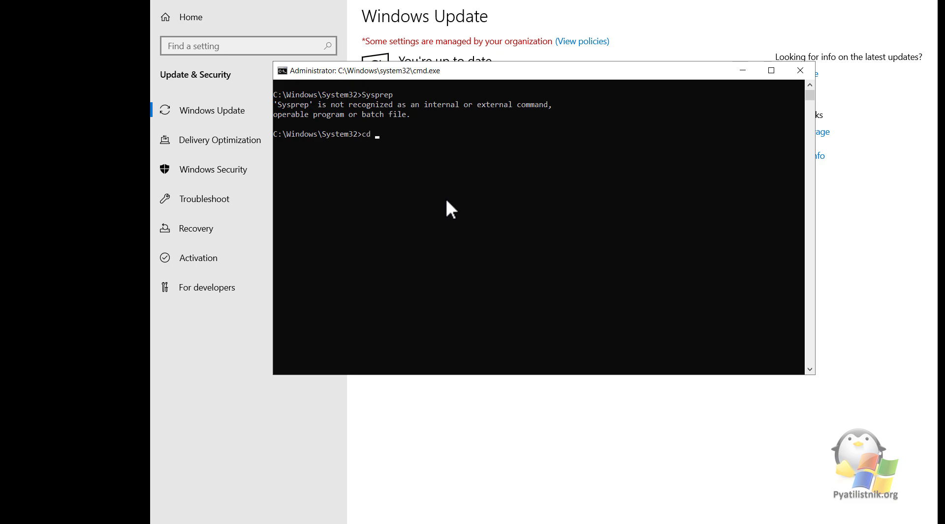
text(syspr)
key(Tab)
key(Return)
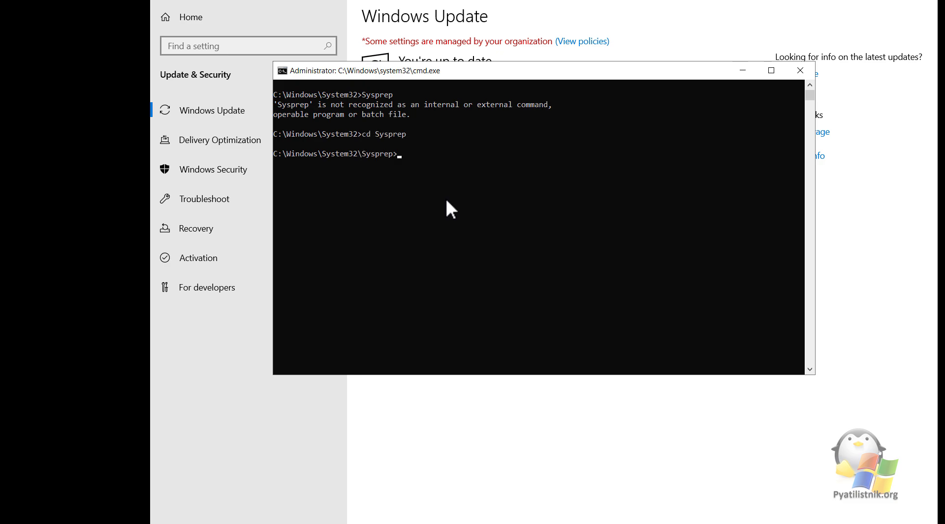
text(cls)
key(Return)
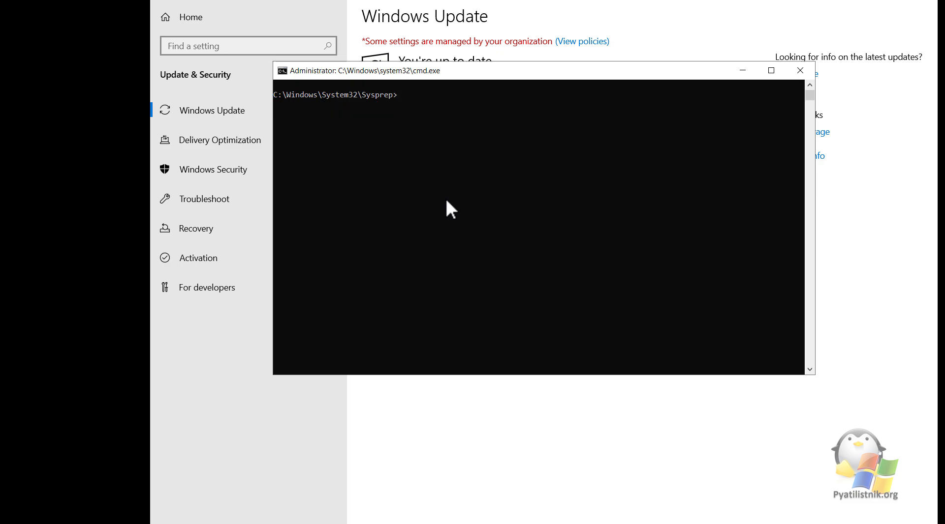
Run sysprep.exe /audit /reboot to restart the guest in audit mode
text(sysprep.exe )
text(/audit)
text( /)
text(reoob)
key(BackSpace)
key(BackSpace)
key(BackSpace)
text(boo)
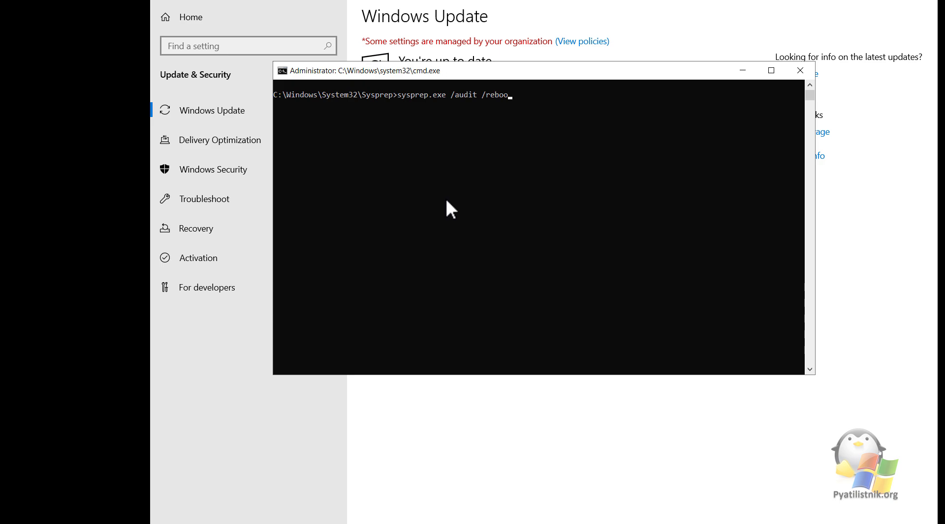
text(t)
key(Return)
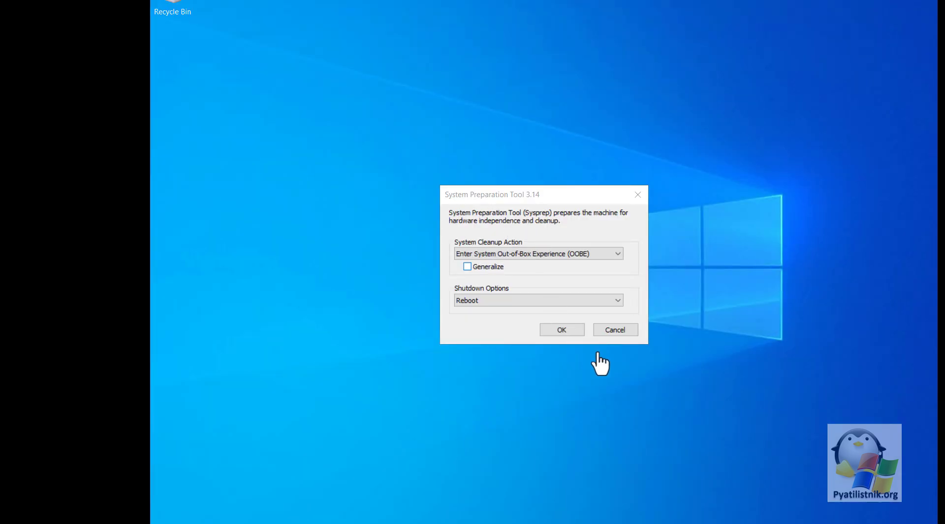
Cancel the System Preparation Tool 3.14 window without running it
click(621, 331)
right_click(439, 523)
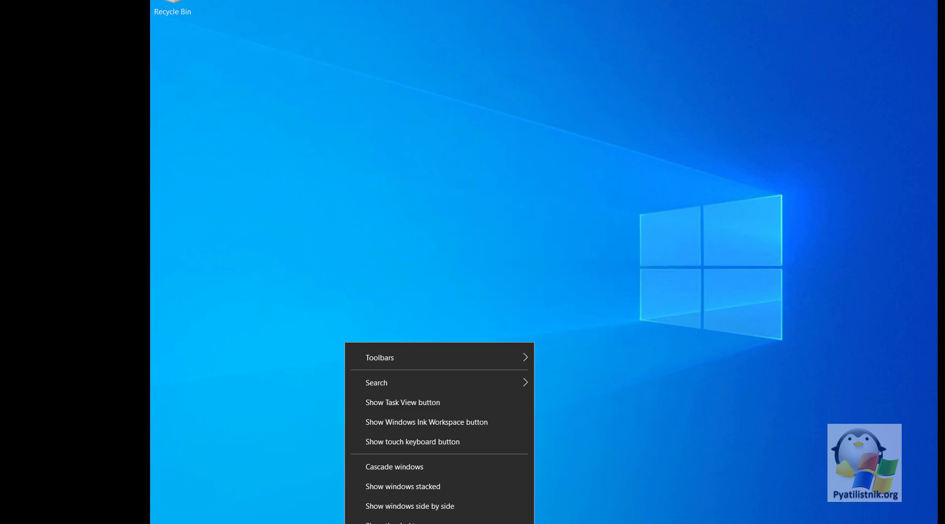
click(170, 523)
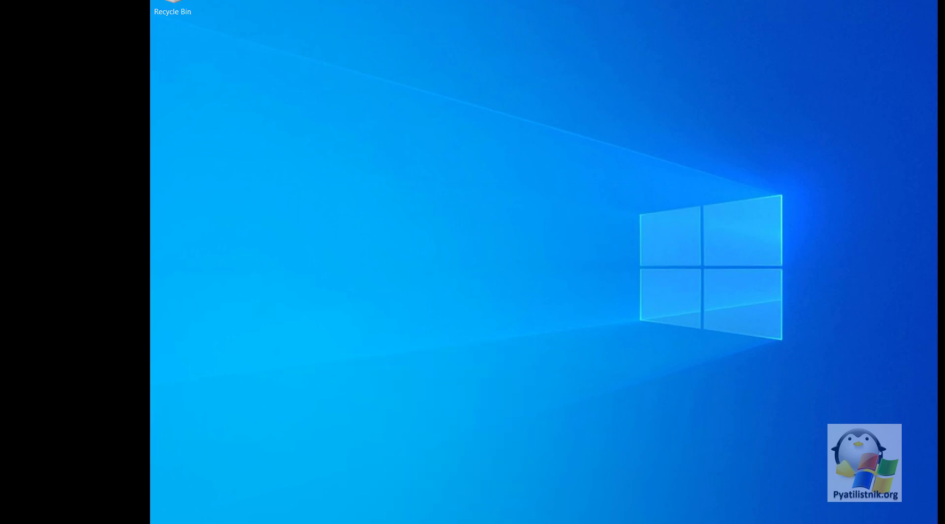
Launch cmd with administrator rights from the Win+X Run dialog
key(super+x)
click(199, 493)
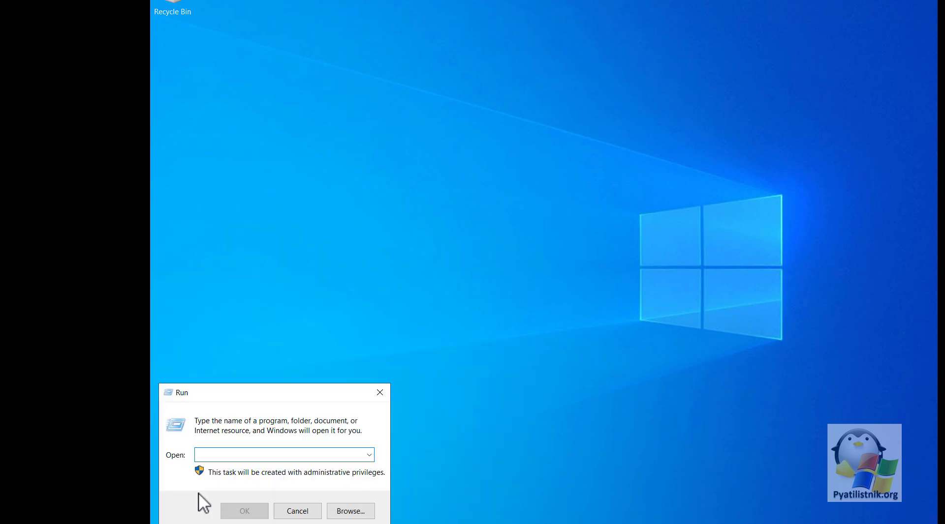
text(cmd)
key(Return)
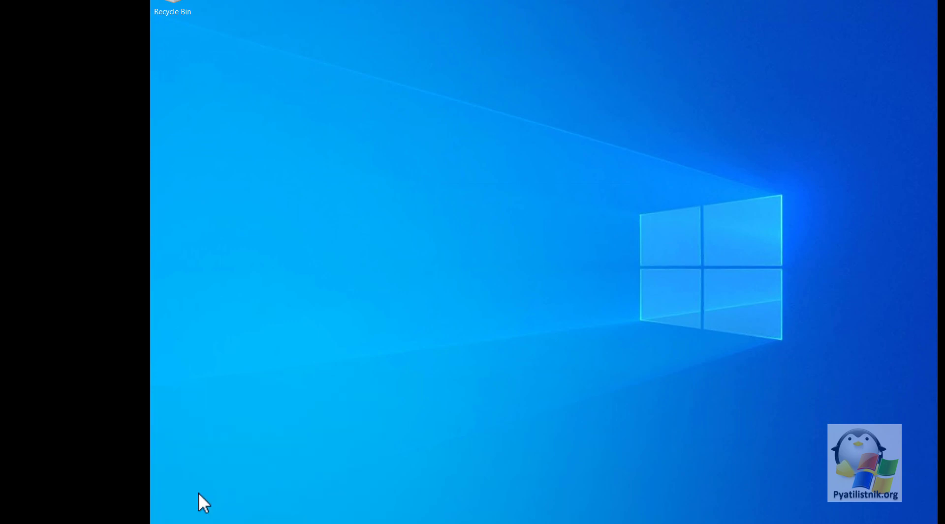
Navigate the console from the drive root to C:\Windows\System32\Sysprep
text(cd)
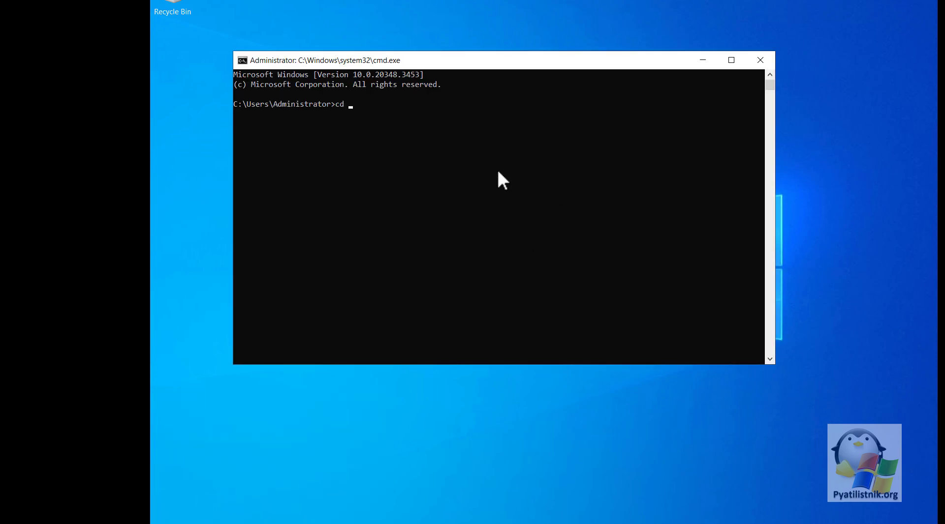
key(Return)
text(cd /)
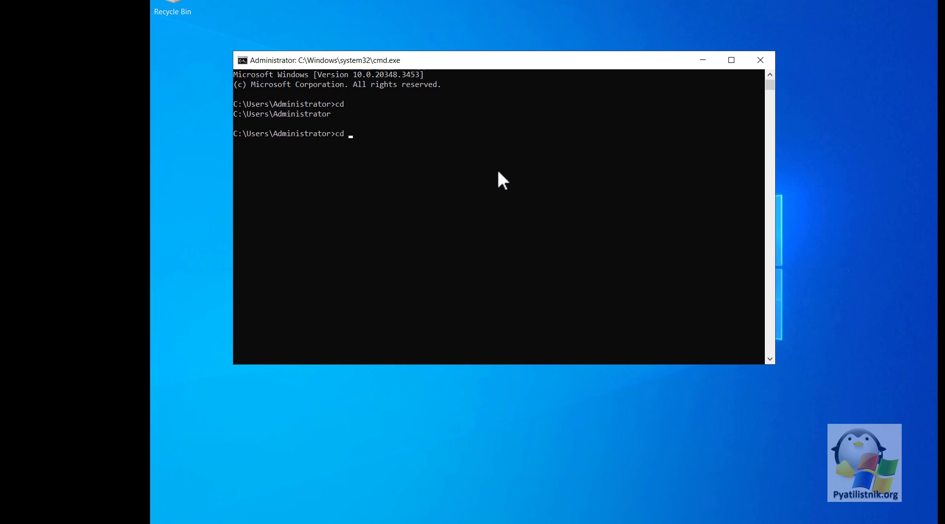
key(Return)
text(cls)
key(Return)
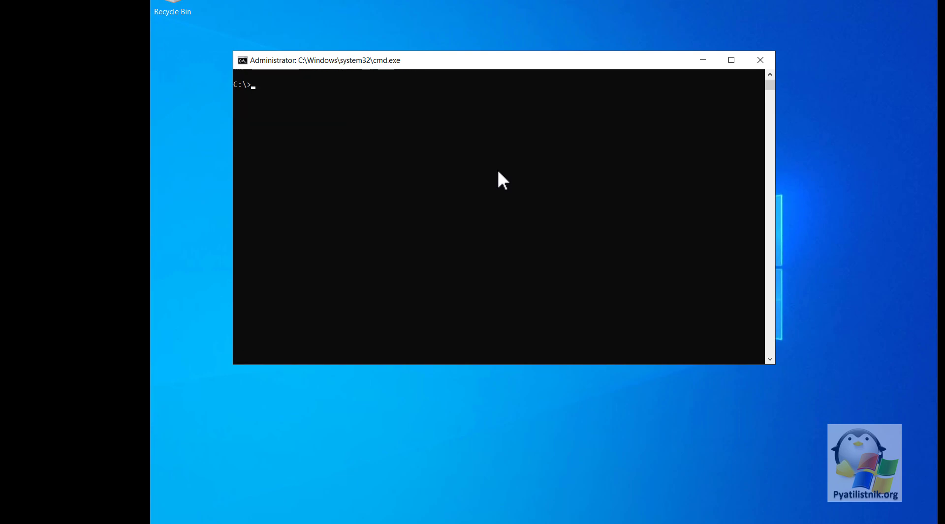
text(cd Windows)
text(\sys)
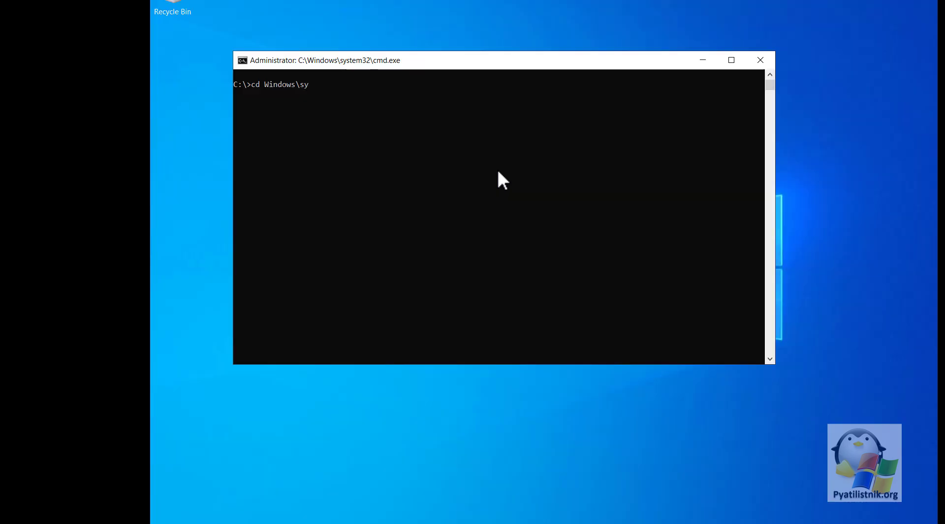
key(Tab)
text(32\sysp)
key(Tab)
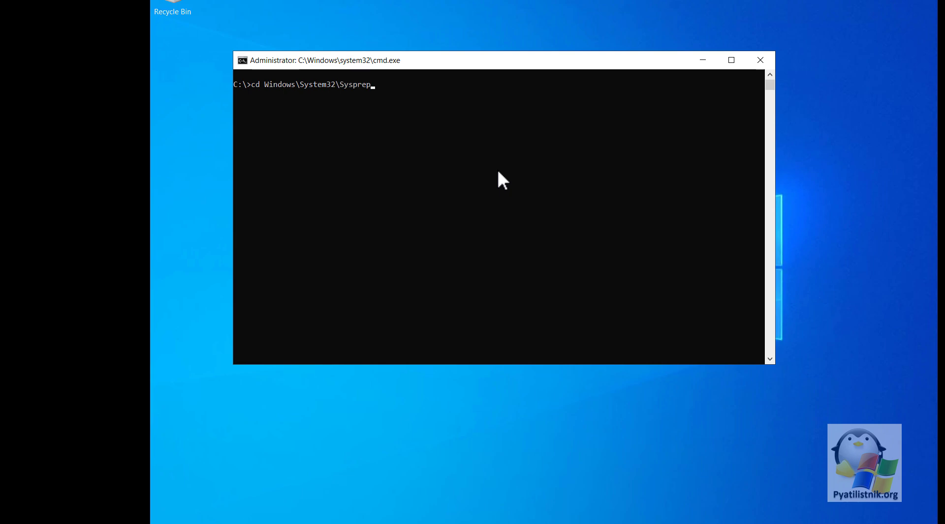
key(Return)
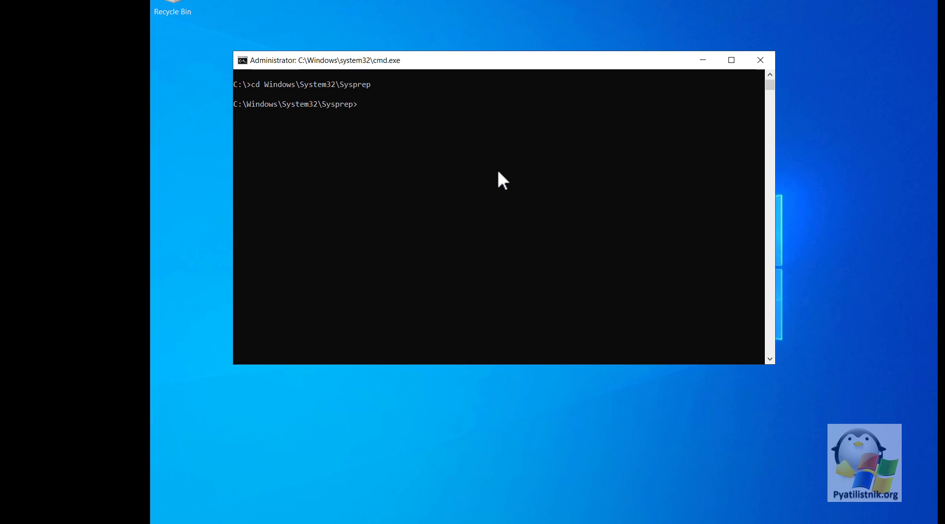
Run sysprep.exe /oobe /generalize /shutdown to generalize and power off the guest
text(sysp)
key(Tab)
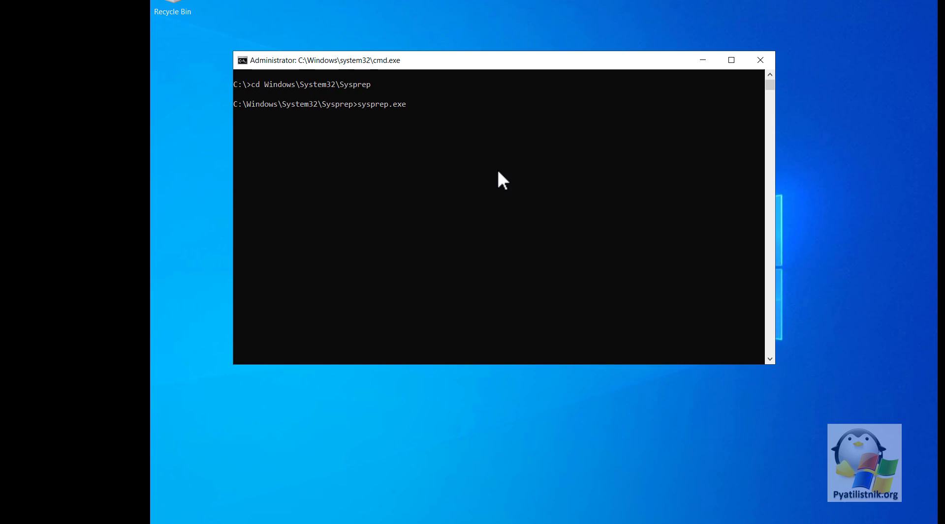
text(/)
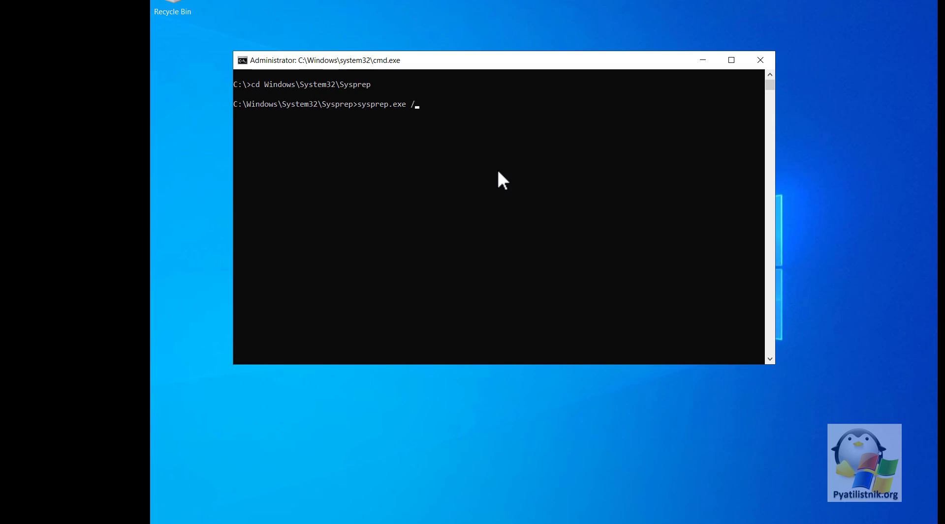
text(oobe /generalize )
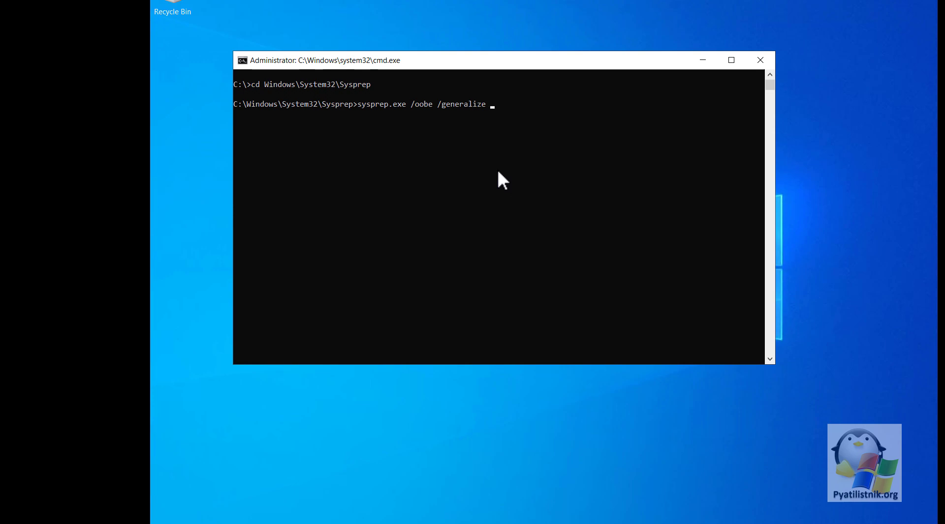
text(/)
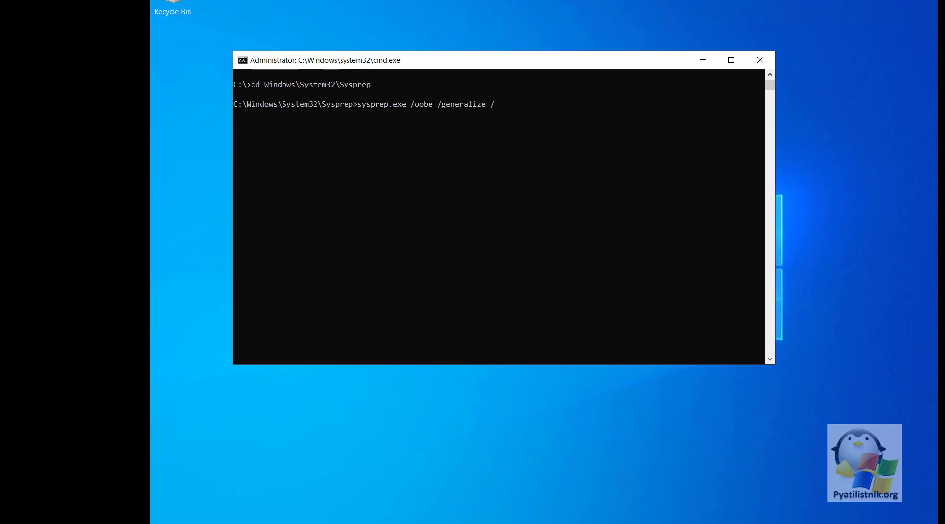
text(hutdown)
key(Left)
key(Left)
key(Left)
key(Left)
key(Left)
key(Left)
key(Left)
text(s)
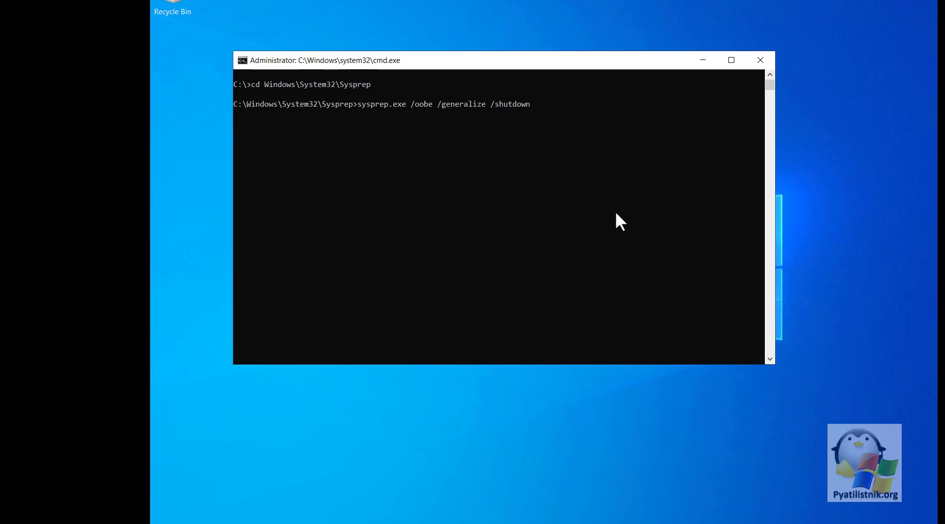
key(Return)
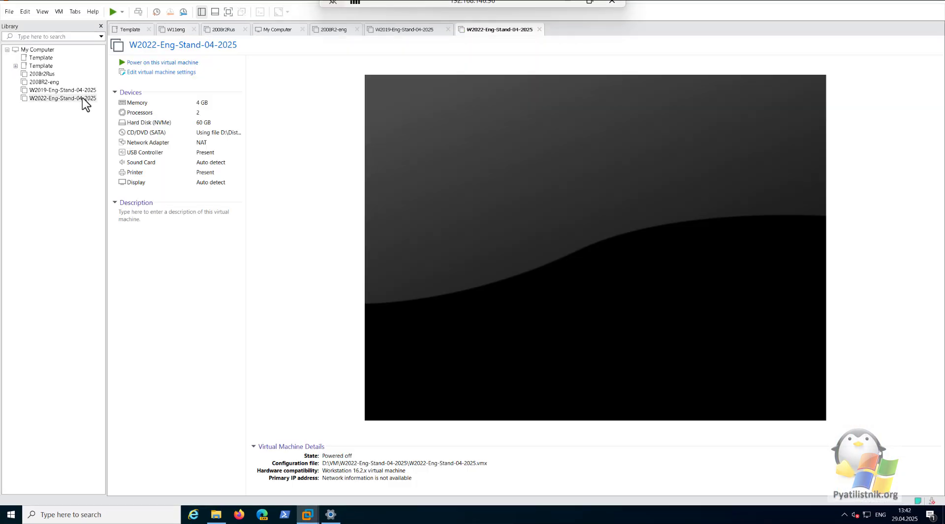
Switch W2022-Eng-Stand-04-2025's CD/DVD (SATA) from the ISO to physical drive, Auto detect
click(82, 97)
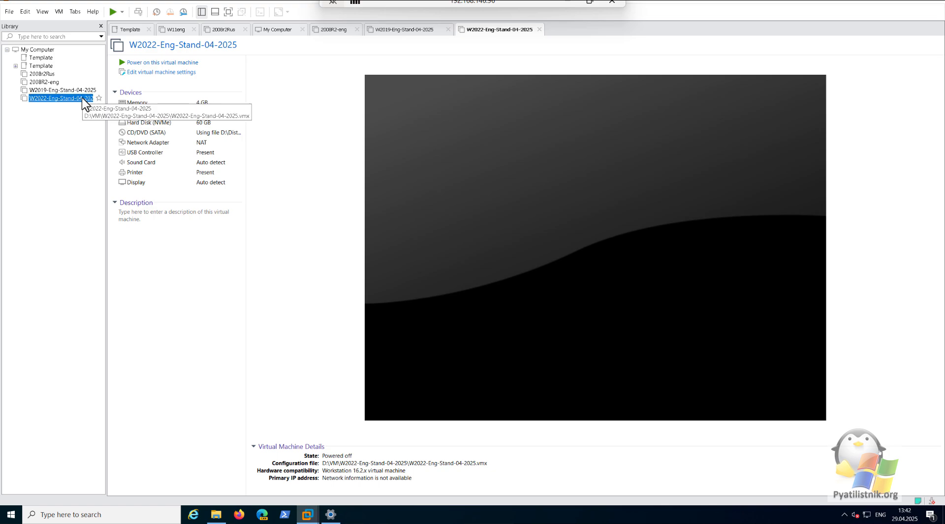
click(135, 72)
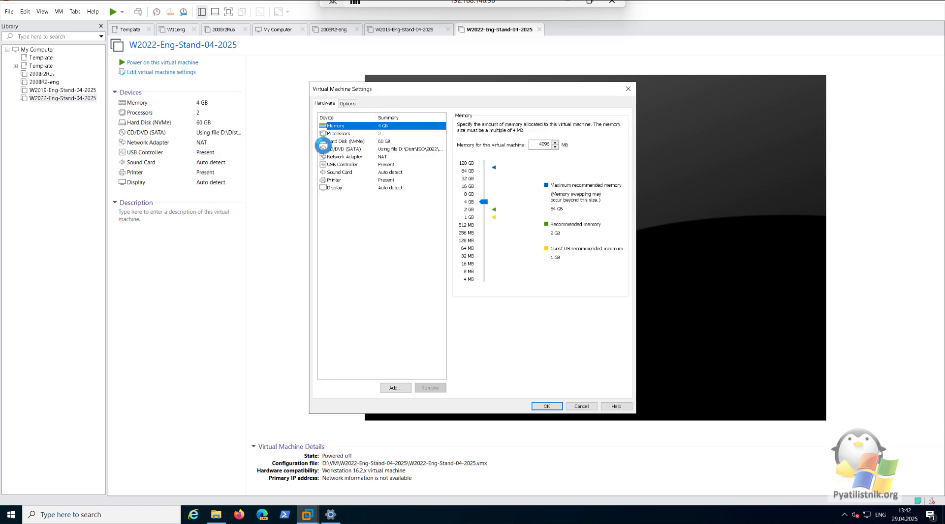
click(374, 150)
click(460, 157)
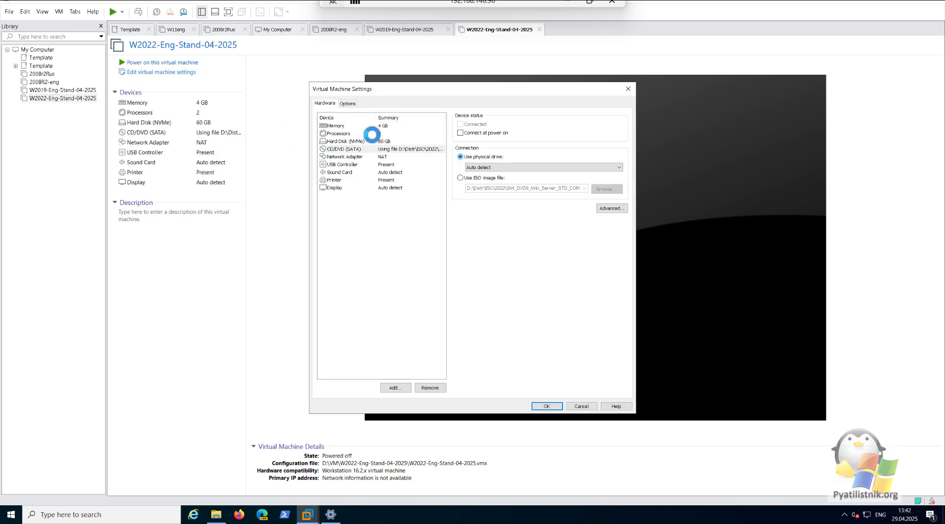
click(545, 406)
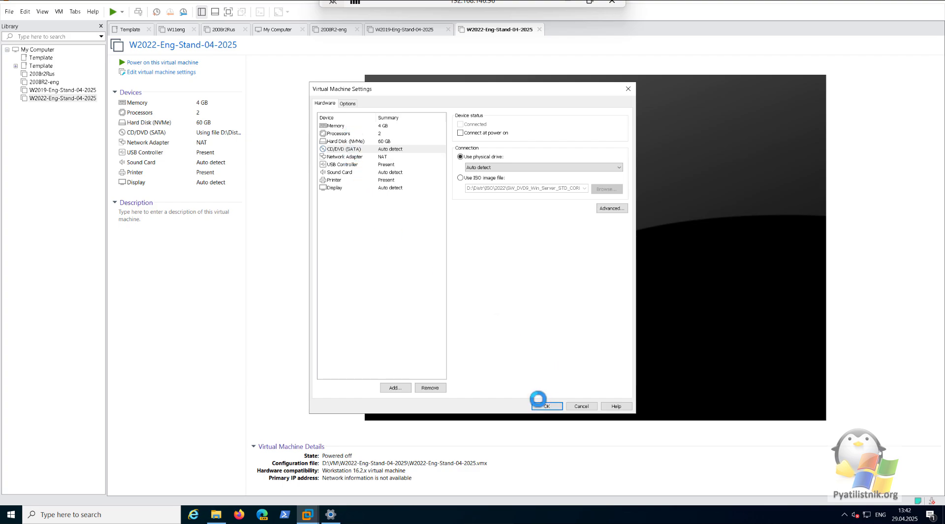
Export W2022-Eng-Stand-04-2025 to OVF, saving into the VM folder on New Volume (D:)
click(8, 11)
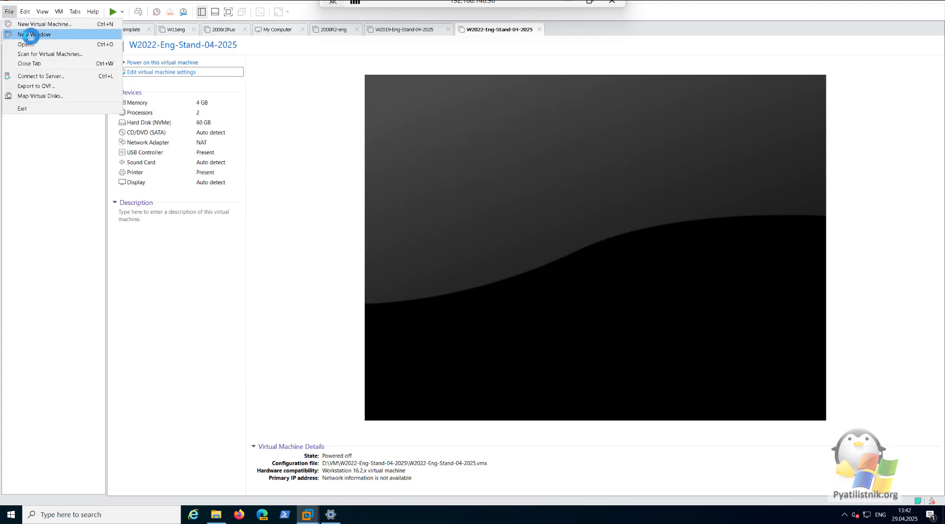
click(43, 86)
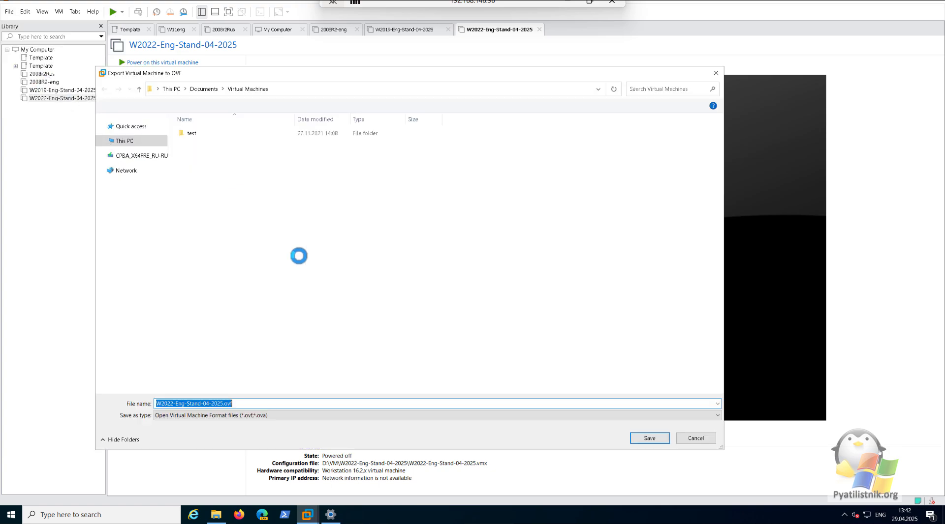
click(166, 228)
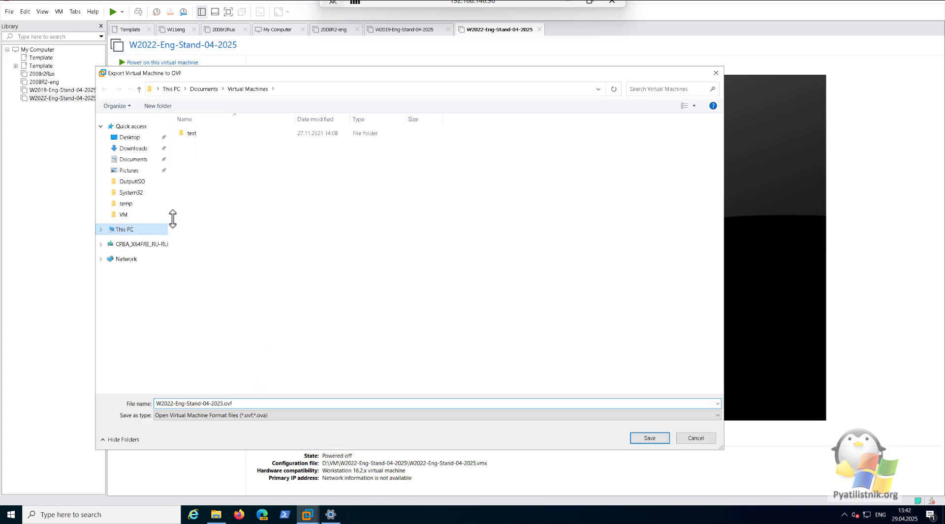
double_click(319, 206)
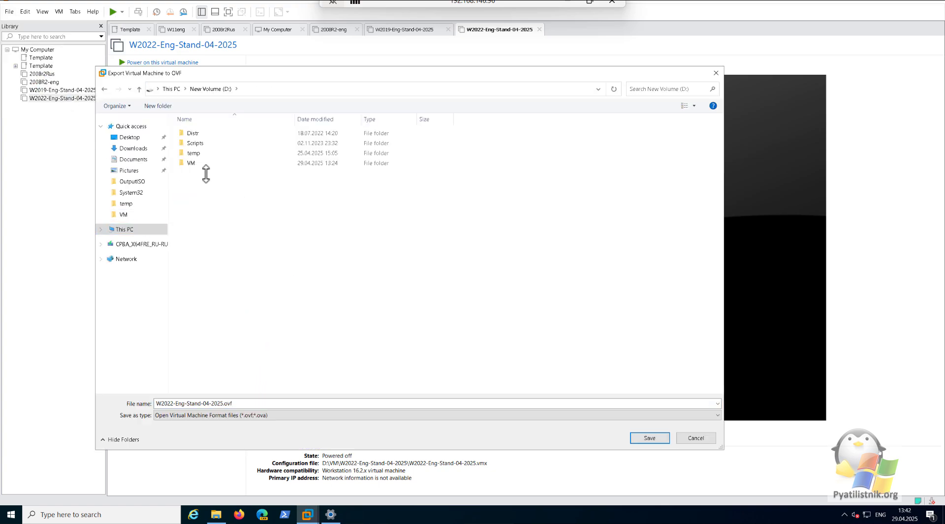
click(199, 164)
double_click(199, 164)
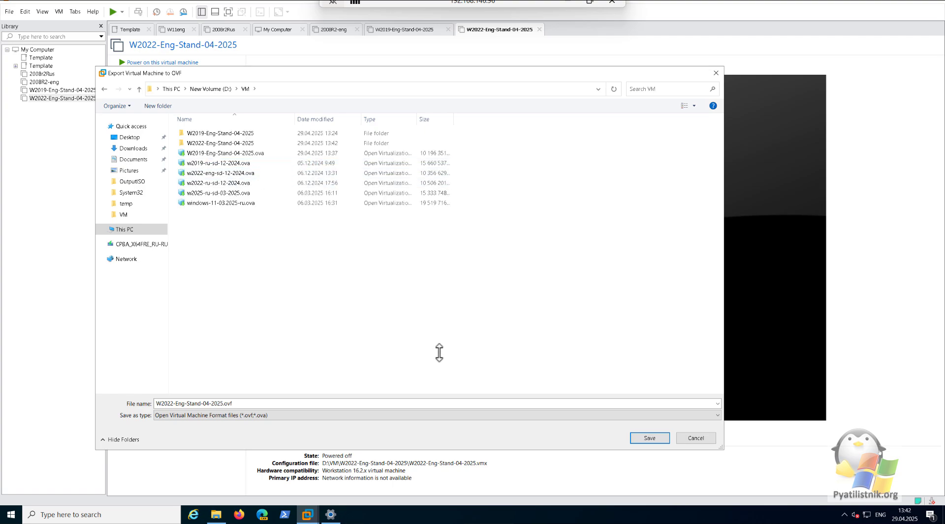
click(648, 437)
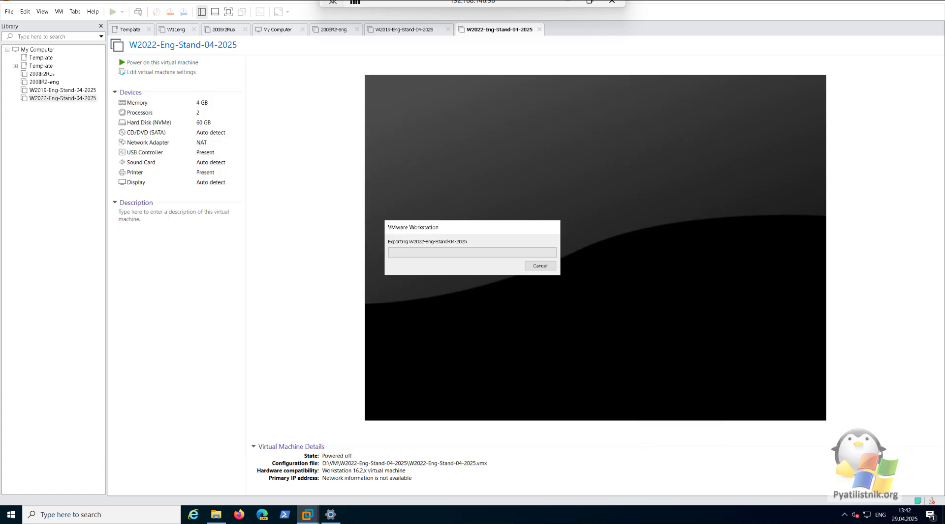